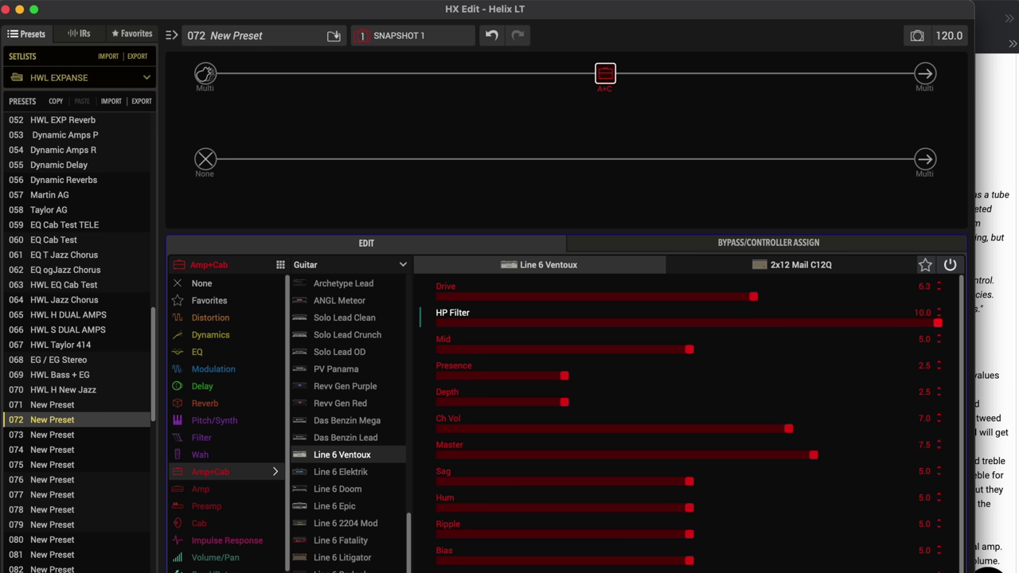
# - Try the Ventoux amp's HP Filter at 0.0, undo that change, and raise Drive to 10.0
pyautogui.moveTo(940, 327); pyautogui.dragTo(329, 341)
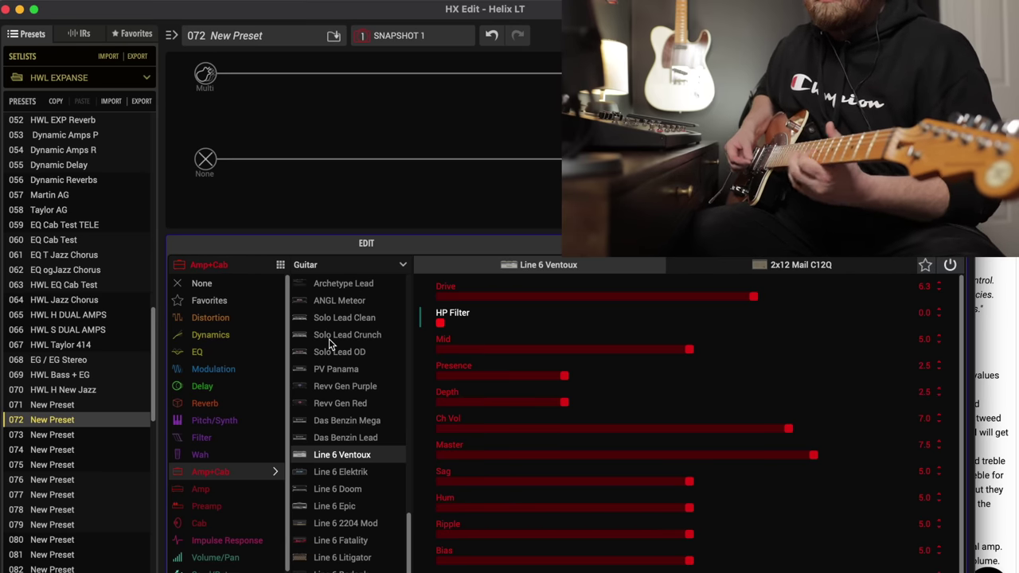
pyautogui.press('super+z')
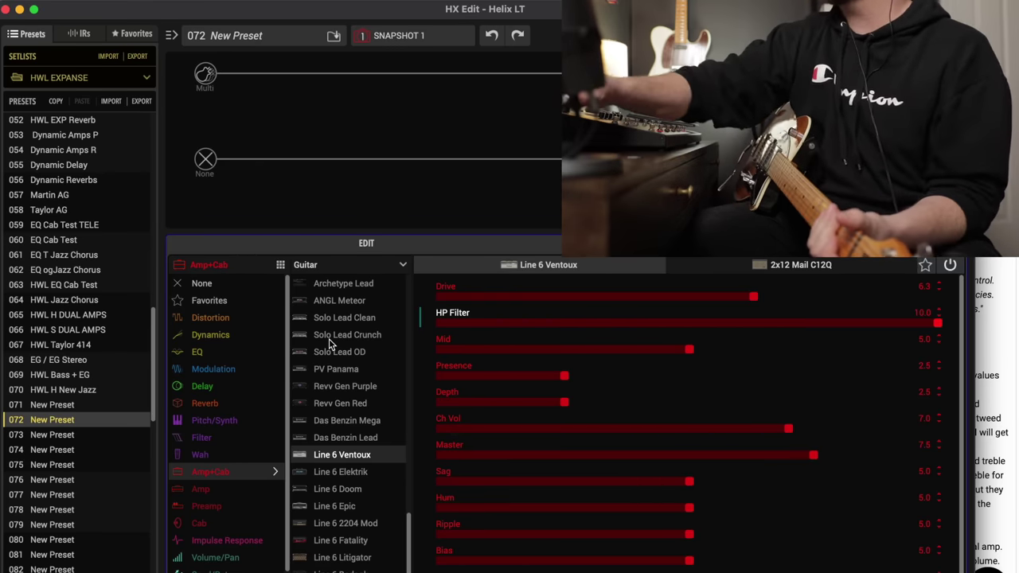
pyautogui.moveTo(754, 297); pyautogui.dragTo(943, 297)
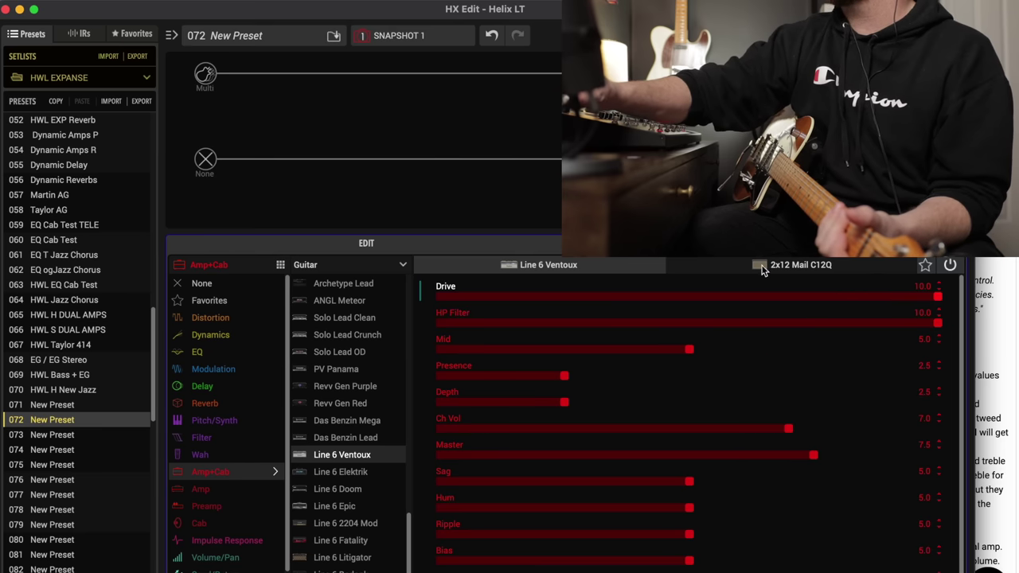
# - Try a mono distortion block in the empty slot directly before the Amp+Cab block
pyautogui.click(524, 74)
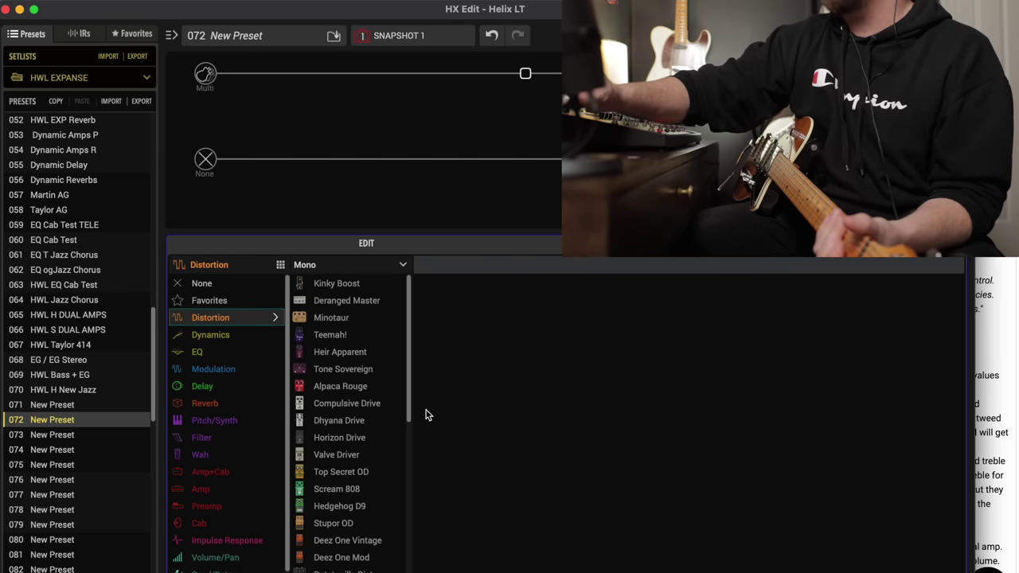
pyautogui.scroll(-3, 412, 407)
pyautogui.click(359, 487)
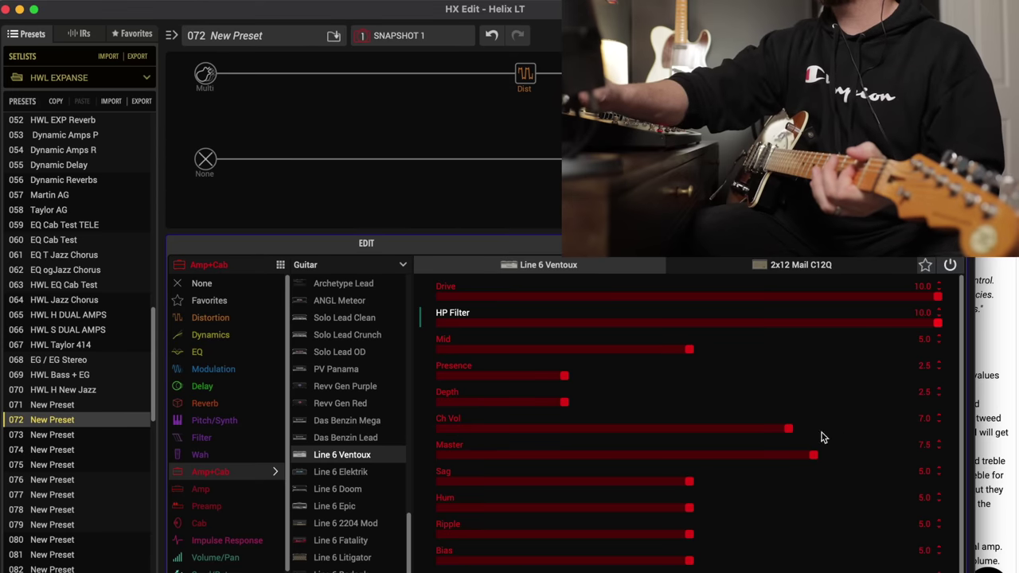
# - Set the Ventoux amp's HP Filter to 5.0 and its Drive to 8.0
pyautogui.click(691, 323)
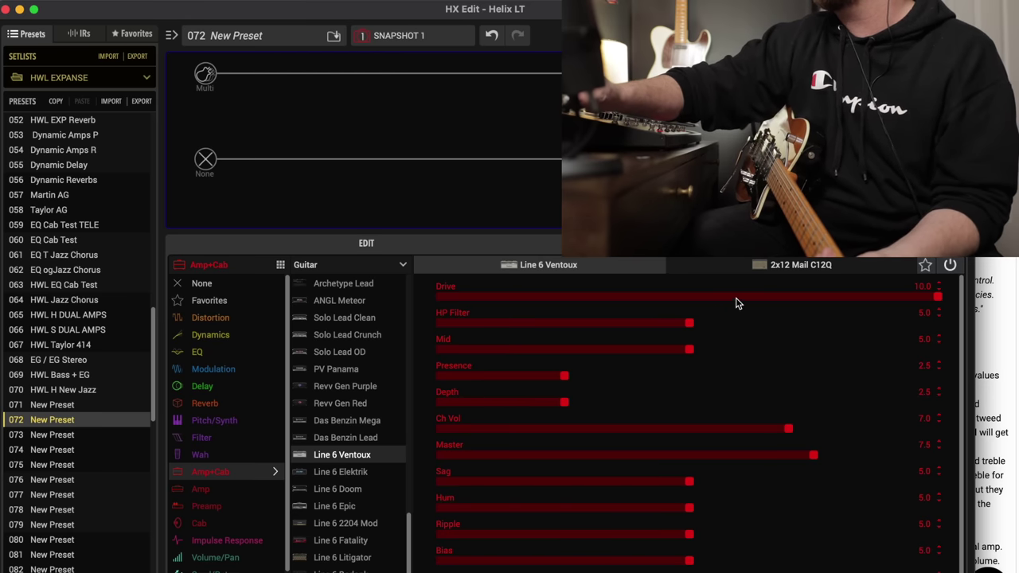
pyautogui.moveTo(801, 299); pyautogui.dragTo(840, 316)
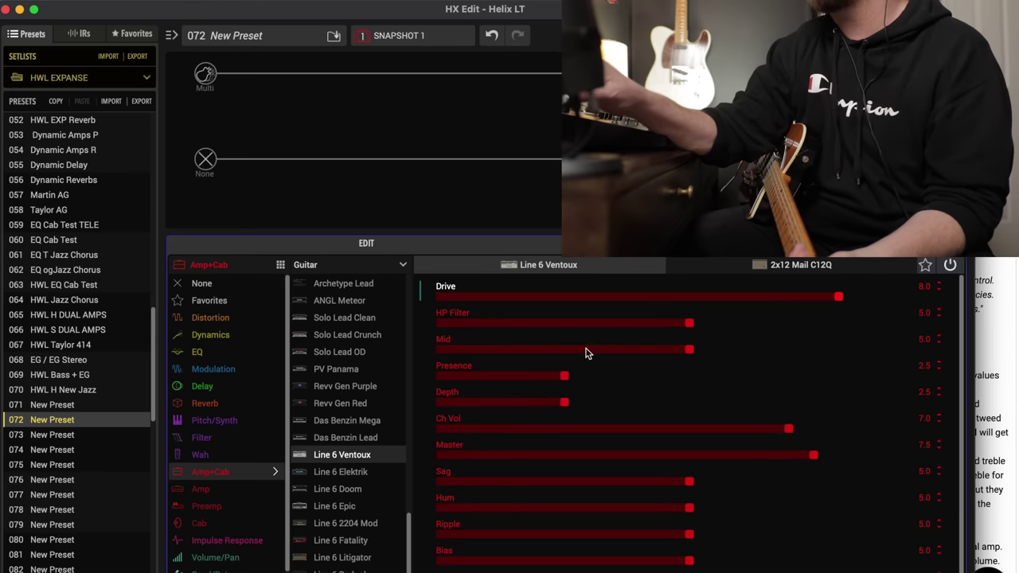
# - Set the amp's Sag to 2.4, Hum to 0.0 and Ripple to 1.0
pyautogui.scroll(-1, 961, 426)
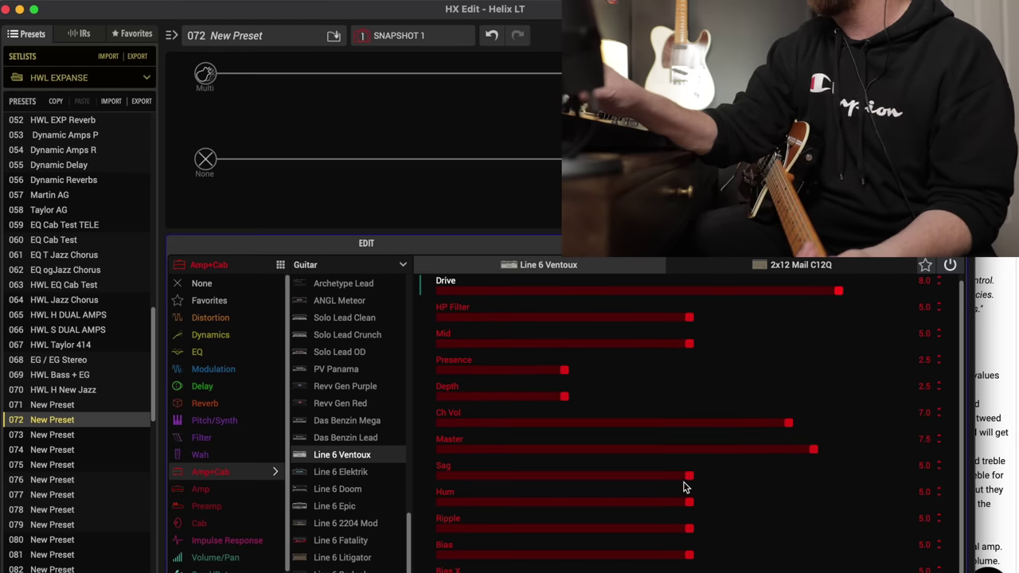
pyautogui.moveTo(689, 483); pyautogui.dragTo(558, 482)
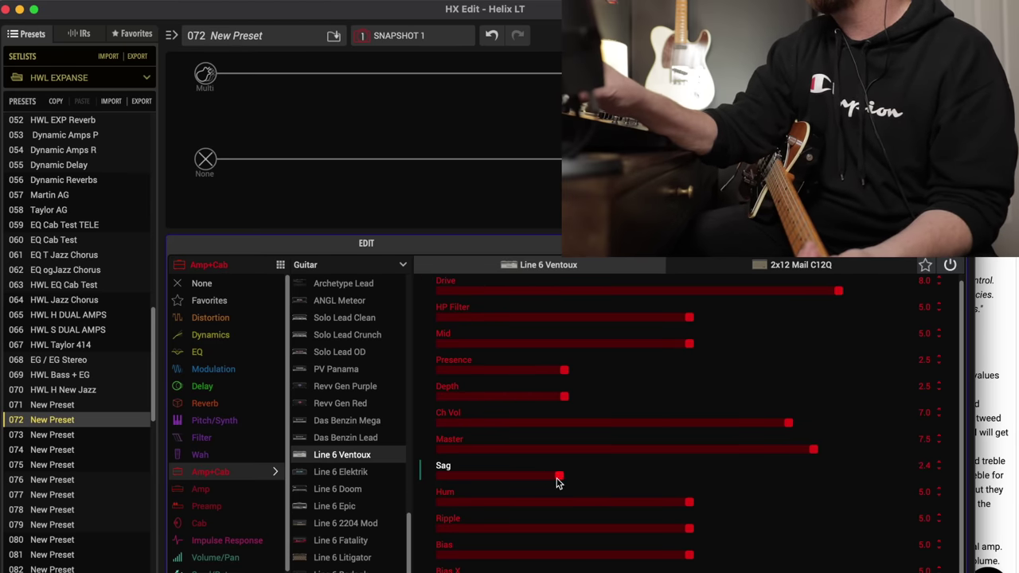
pyautogui.click(441, 502)
pyautogui.click(491, 530)
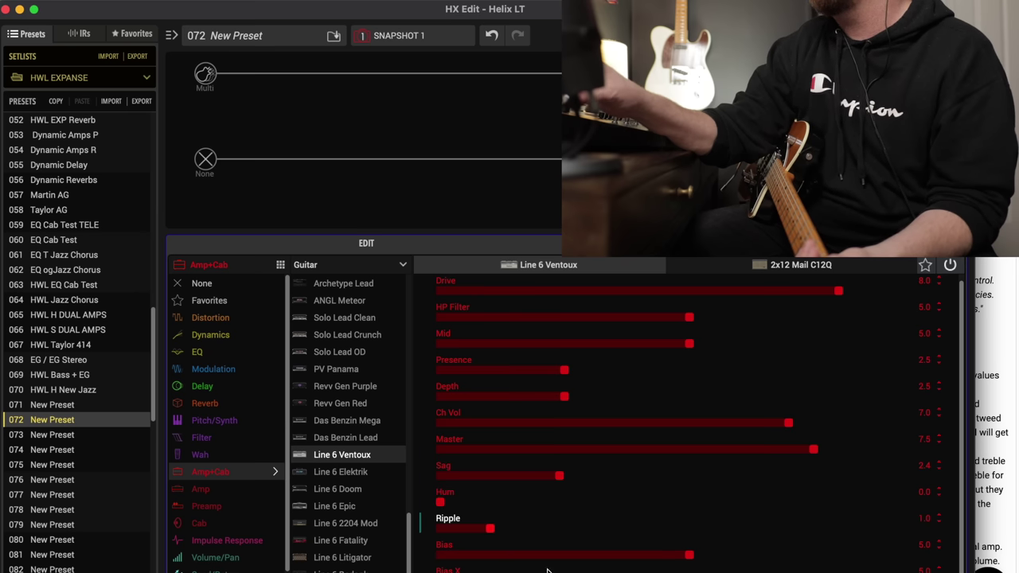
# - Try the amp's Bias at 9.0 and Bias X at 0.9, and undo both changes
pyautogui.click(892, 555)
pyautogui.click(892, 554)
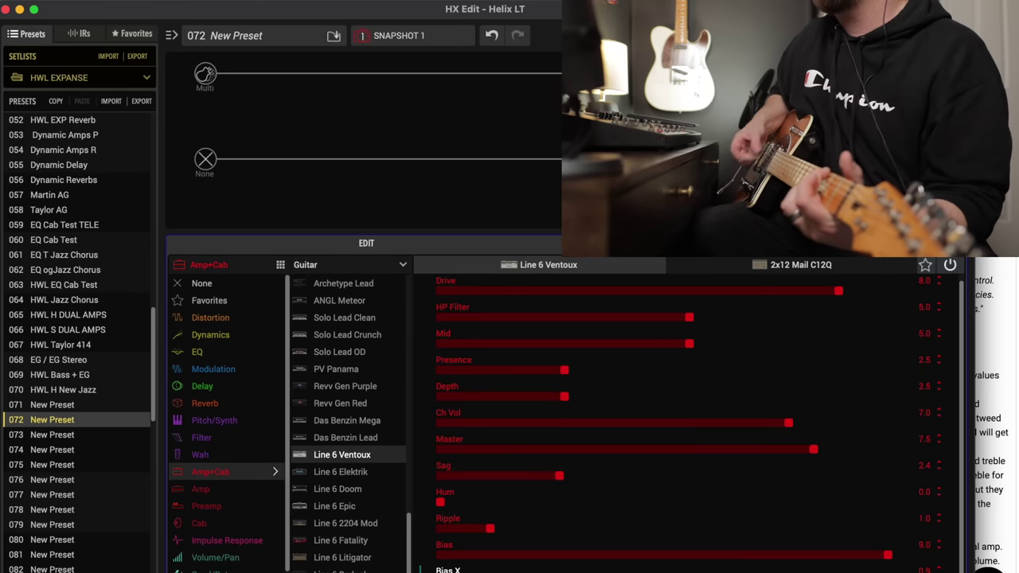
pyautogui.press('super+z')
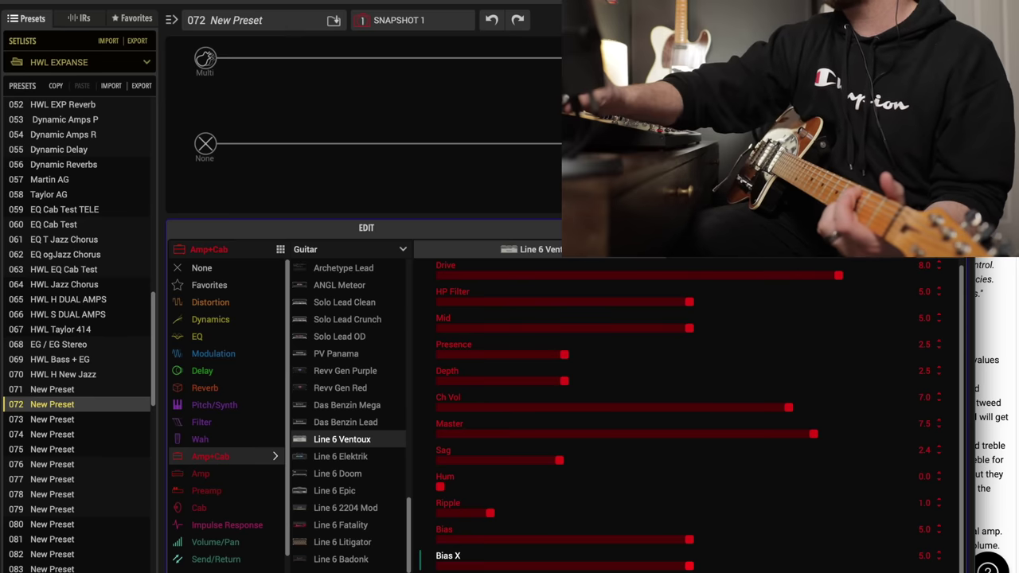
# - Set the amp's Bias X to 0.7, Bias to 9.3 and HP Filter to 2.4
pyautogui.moveTo(490, 565); pyautogui.dragTo(475, 566)
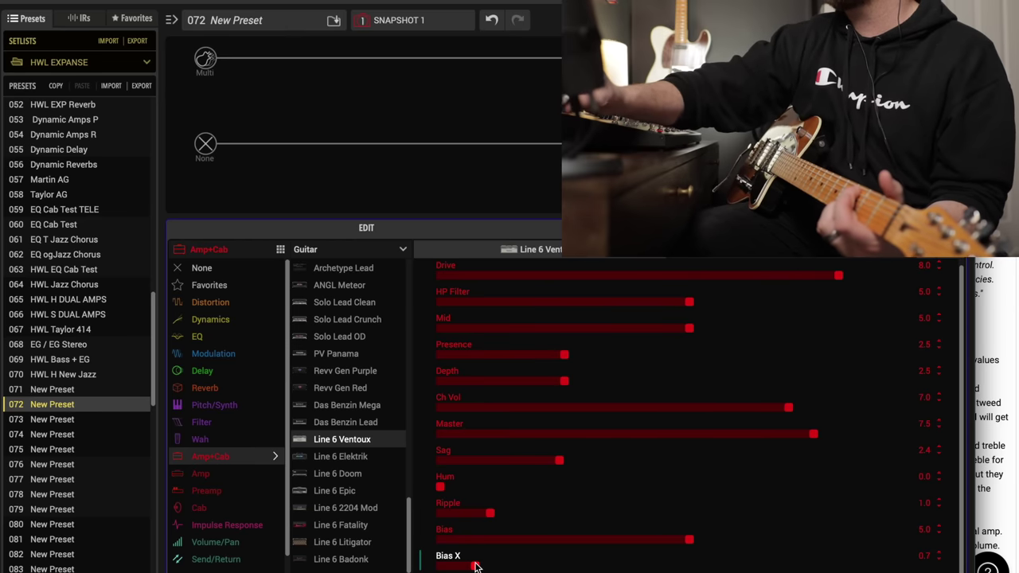
pyautogui.click(905, 540)
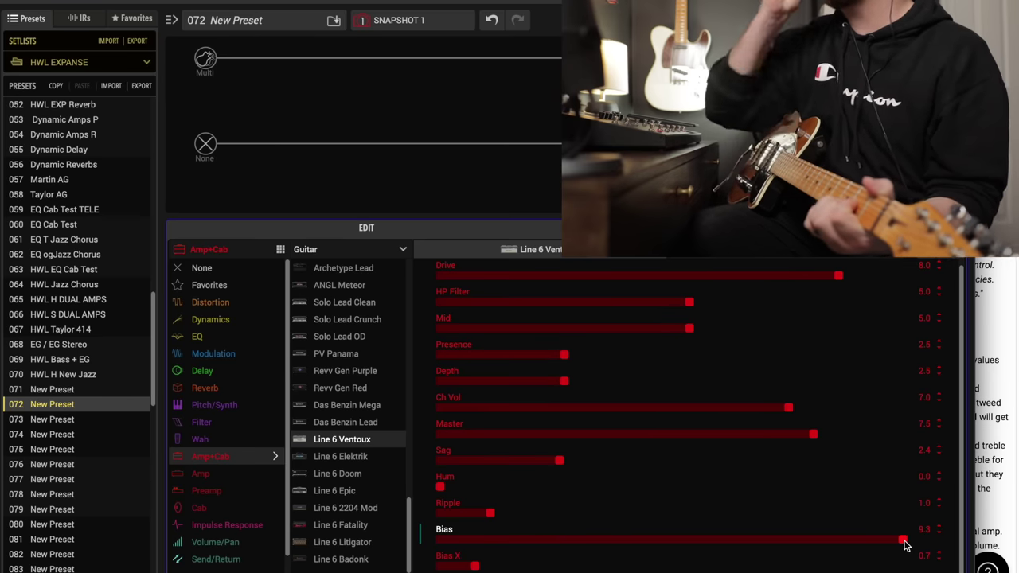
pyautogui.moveTo(688, 304); pyautogui.dragTo(557, 301)
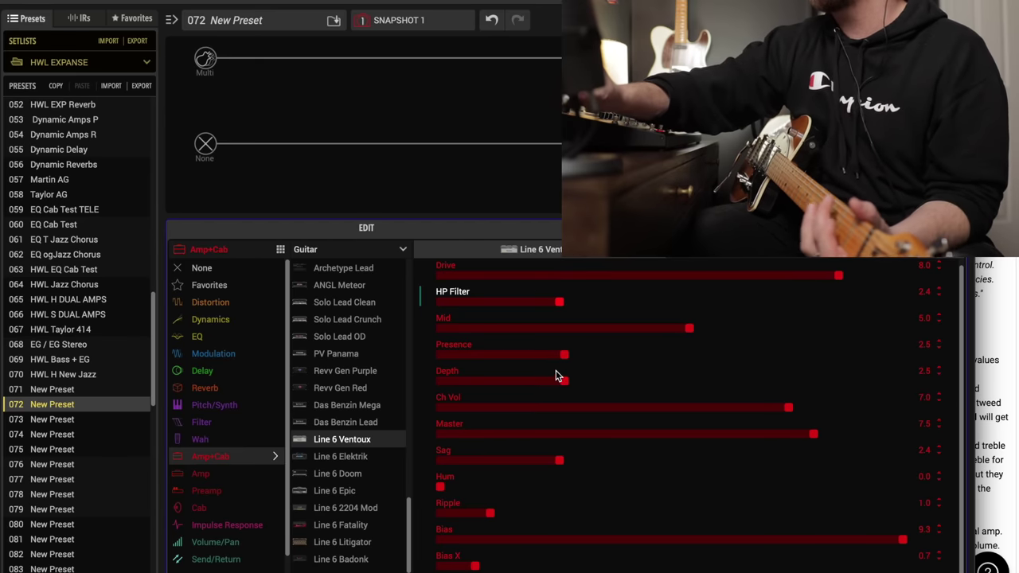
# - Switch to the line6.com page, read the Ventoux Presence/Depth description, and return to HX Edit
pyautogui.click(1001, 356)
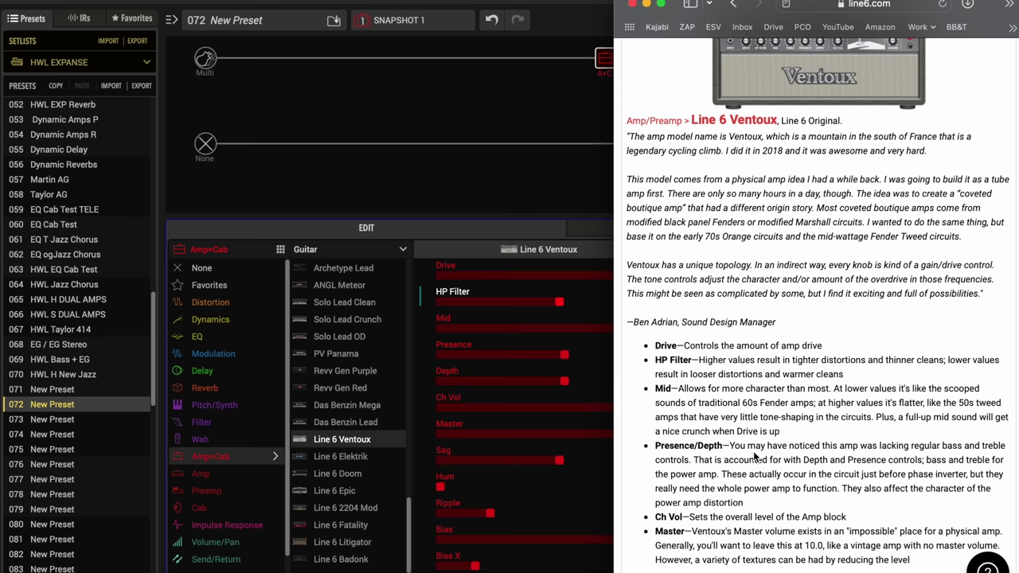
pyautogui.click(592, 367)
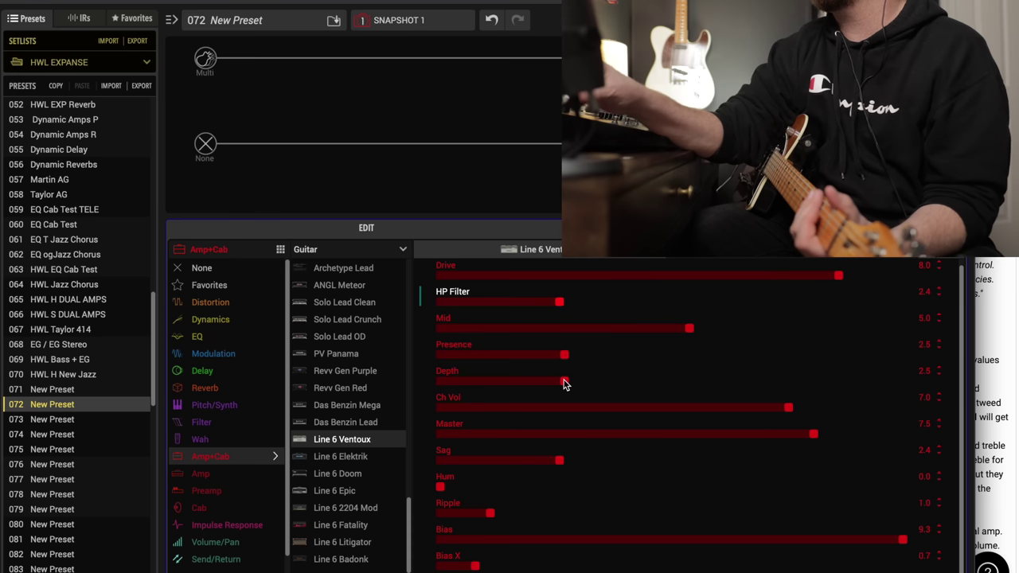
# - Compare the amp's Depth at 10.0 and 0.0, and set it to 3.2
pyautogui.moveTo(565, 381); pyautogui.dragTo(937, 382)
pyautogui.click(987, 382)
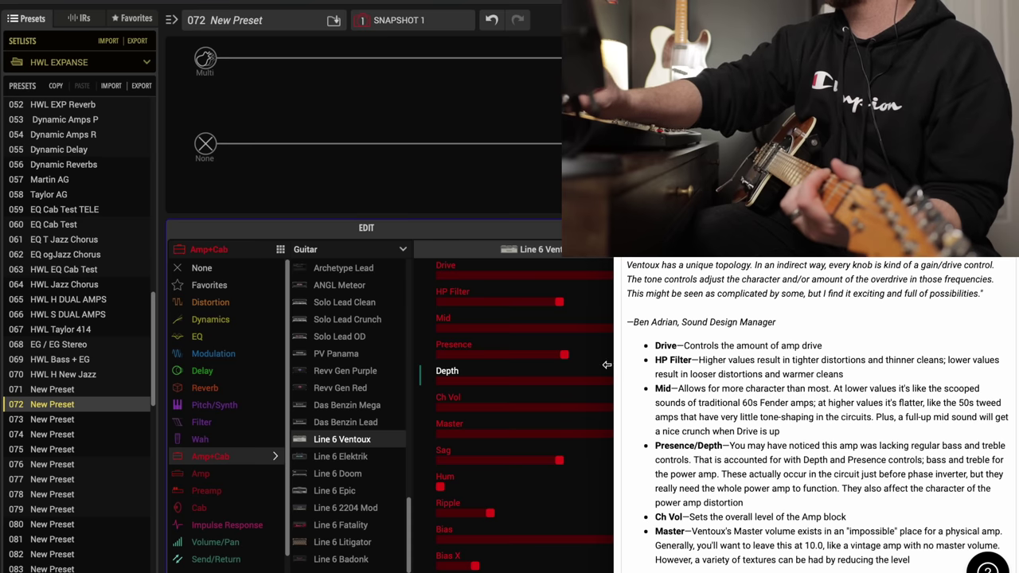
pyautogui.click(444, 384)
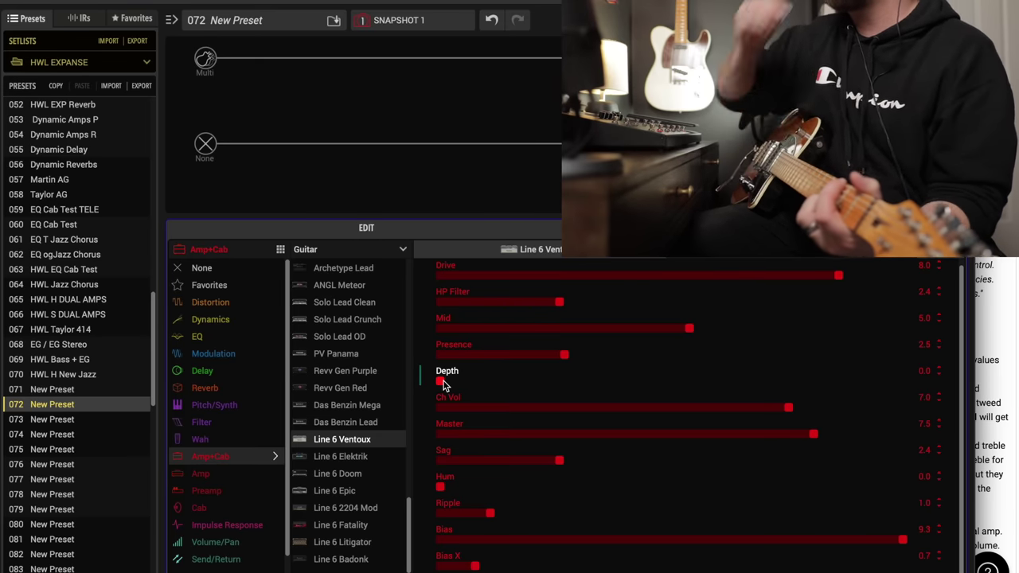
pyautogui.hotkey('ctrl', 'z')
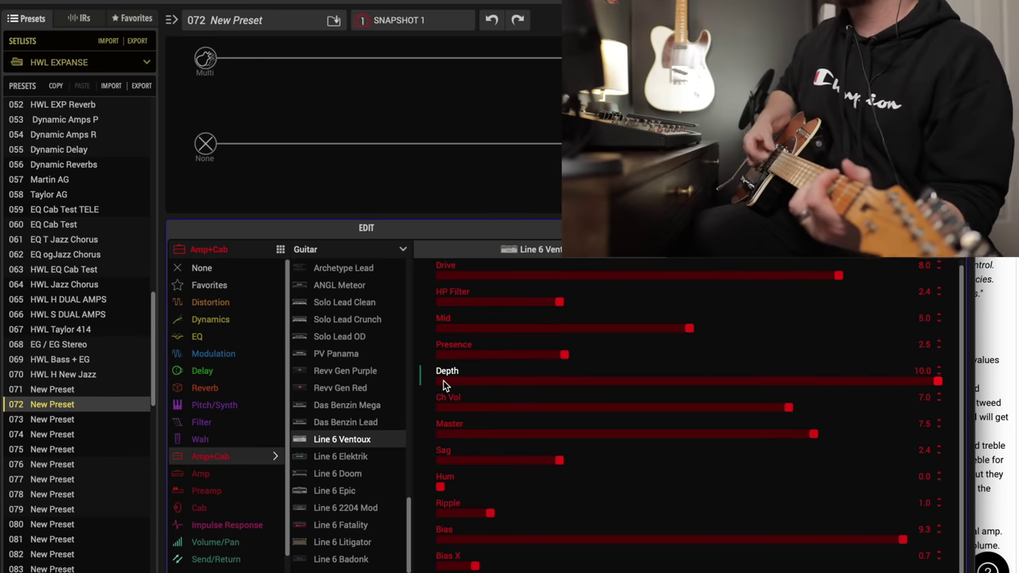
pyautogui.click(444, 383)
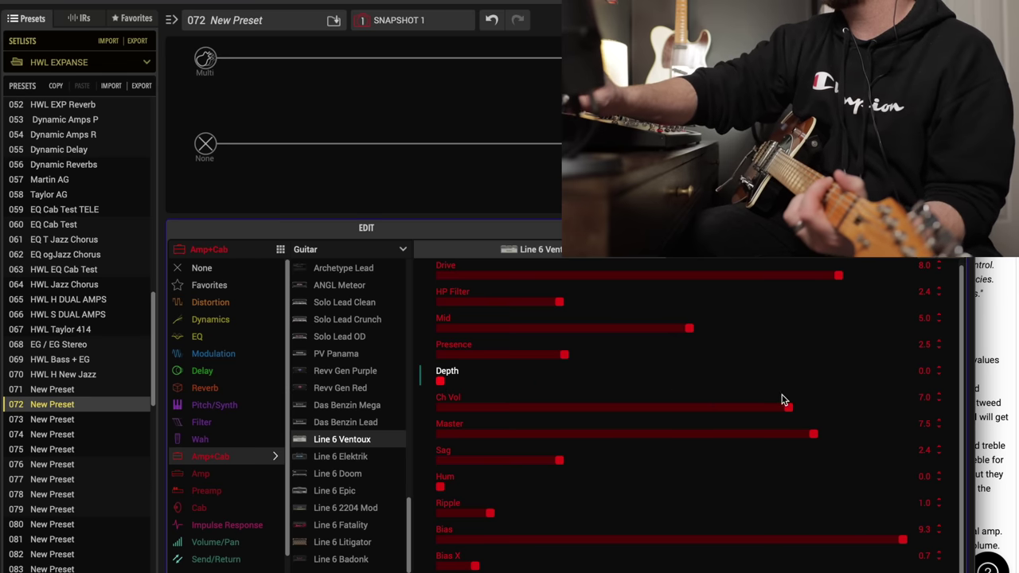
pyautogui.click(605, 382)
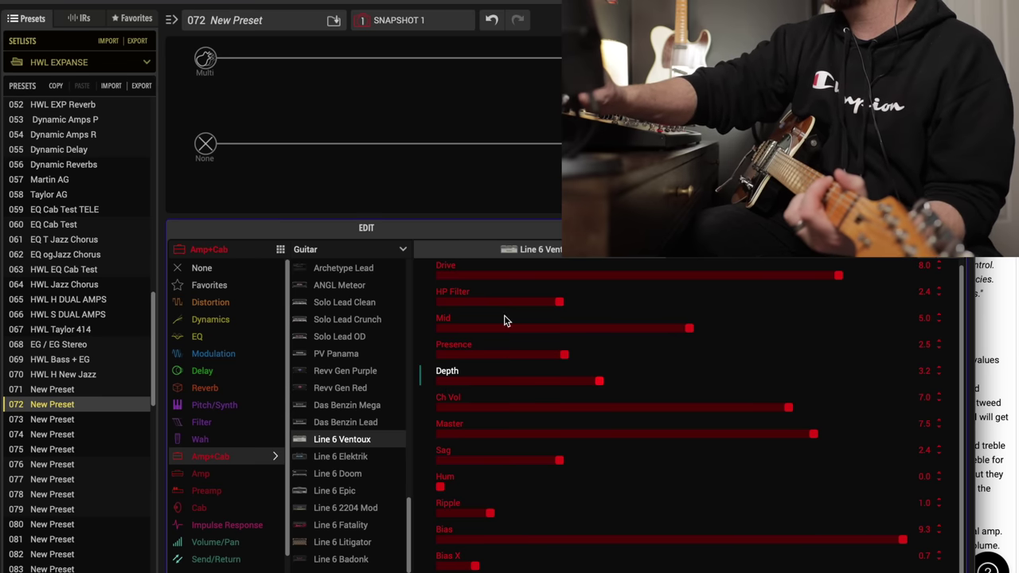
# - Compare the amp's Presence at 0.0 and 10.0, and set it to 2.3
pyautogui.click(440, 354)
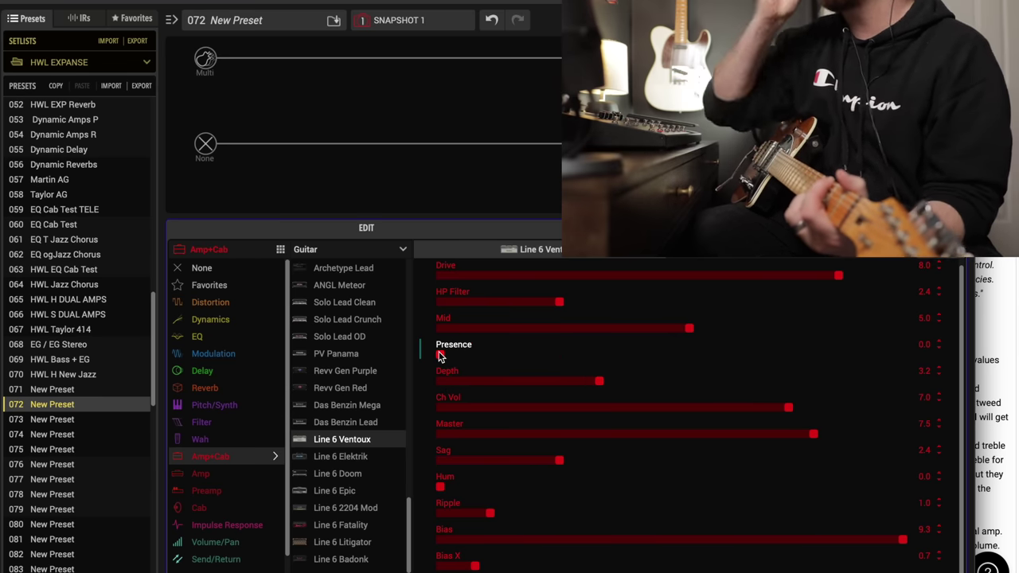
pyautogui.moveTo(439, 354); pyautogui.dragTo(937, 354)
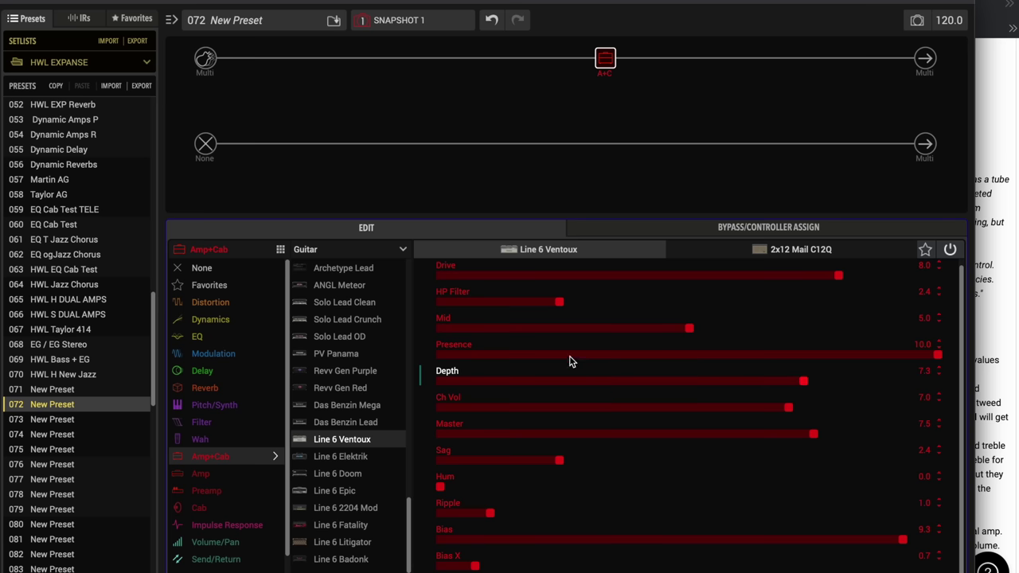
pyautogui.click(556, 358)
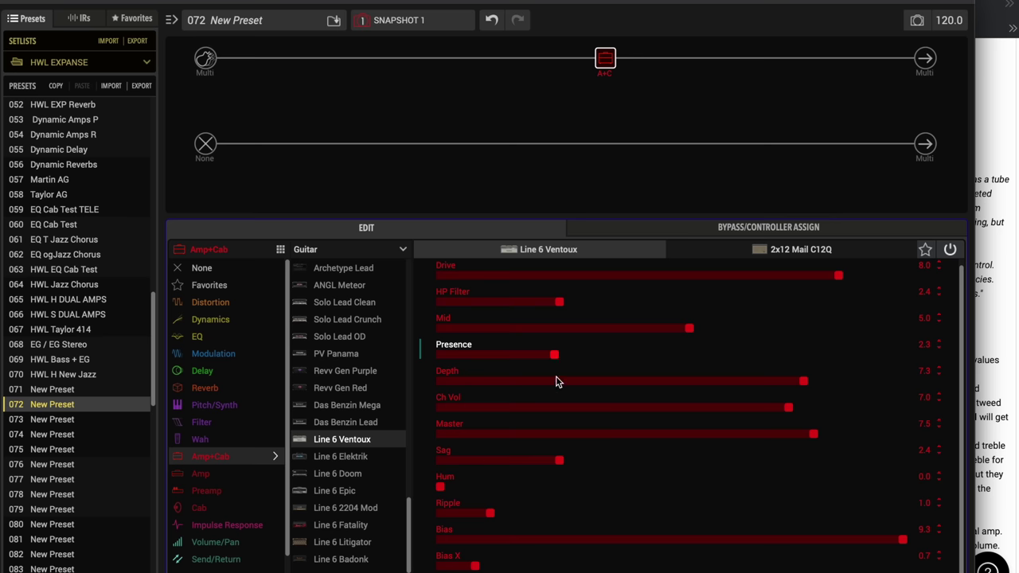
# - Set the amp's Depth to 2.3 and Presence to 7.4
pyautogui.click(554, 387)
pyautogui.click(808, 353)
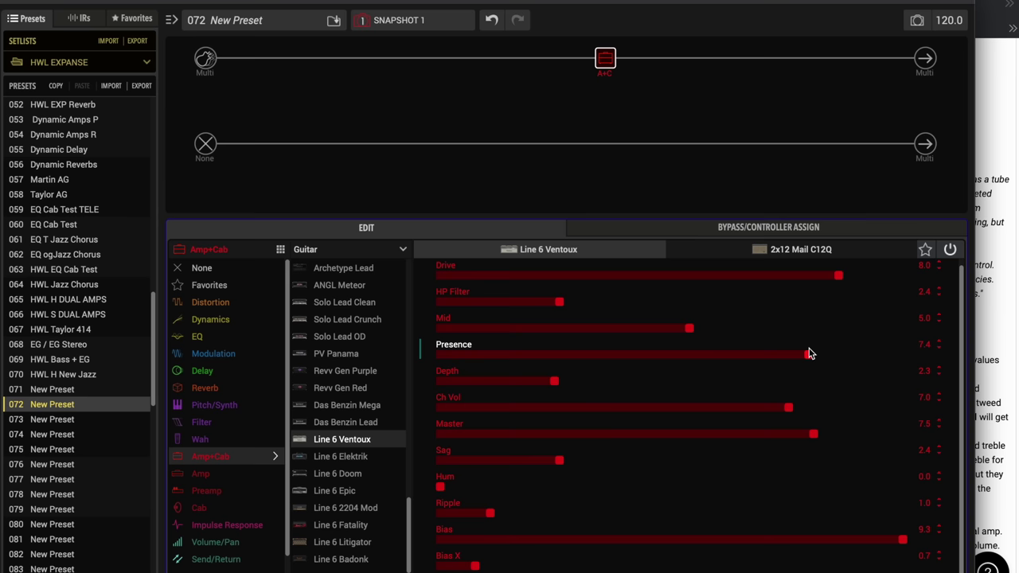
# - Raise the amp's Master to 10.0 and balance its level with Ch Vol, first at 4.7 and finally at 6.0
pyautogui.click(675, 408)
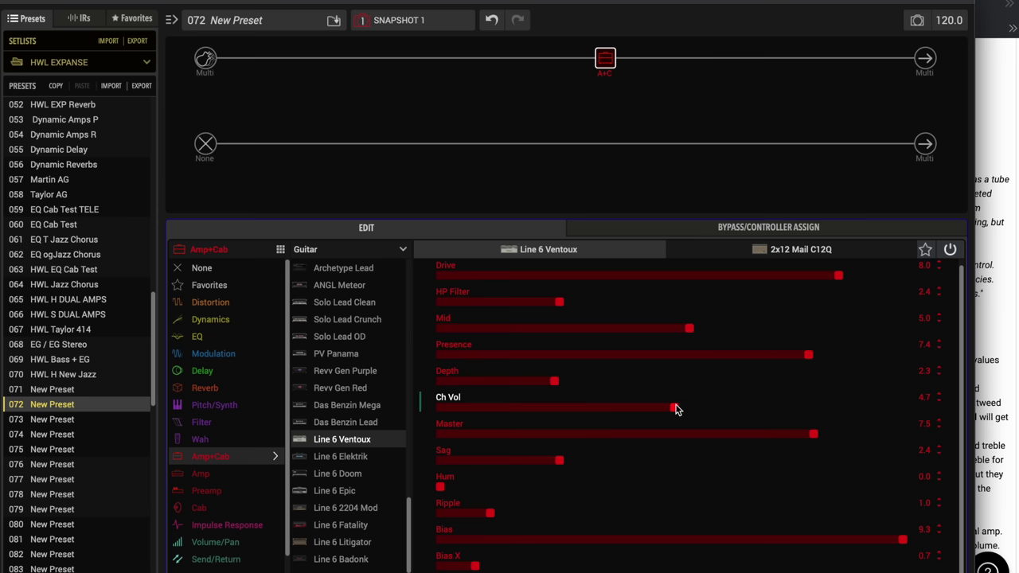
pyautogui.click(814, 435)
pyautogui.moveTo(813, 435); pyautogui.dragTo(939, 435)
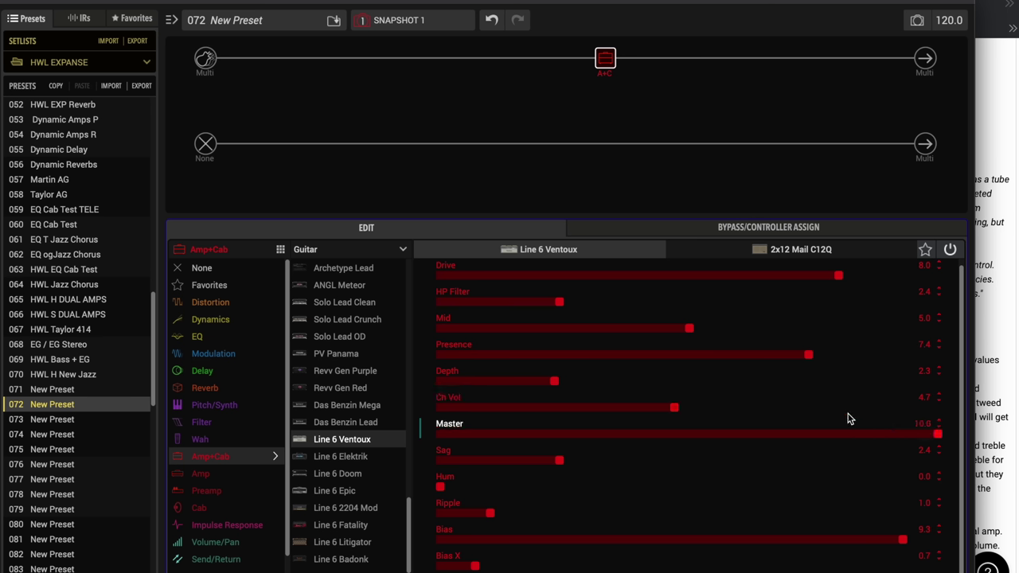
pyautogui.moveTo(674, 409); pyautogui.dragTo(738, 410)
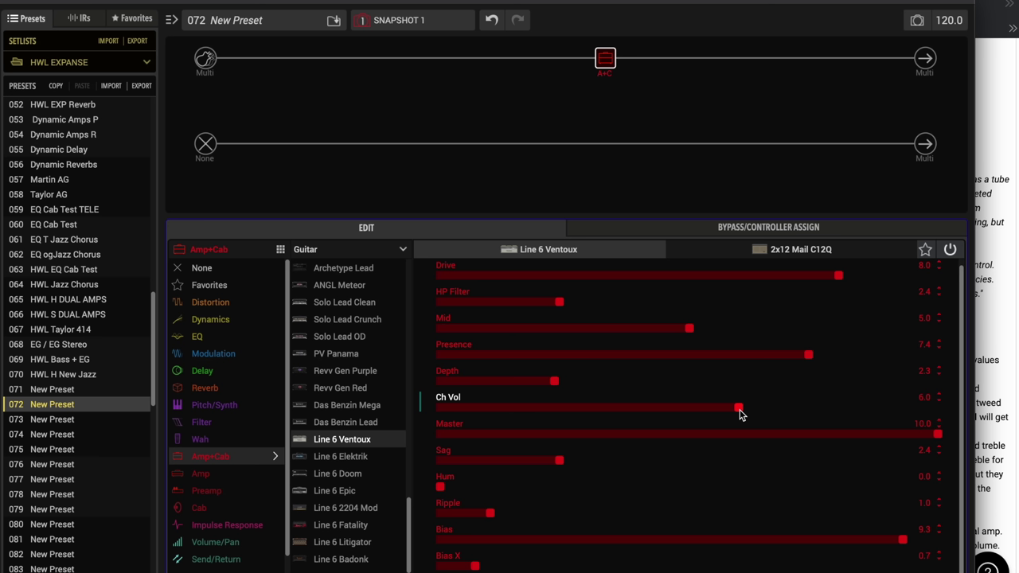
# - Set the amp's Drive to 3.1, then try the HP Filter at 0.0 and undo that filter change
pyautogui.click(596, 275)
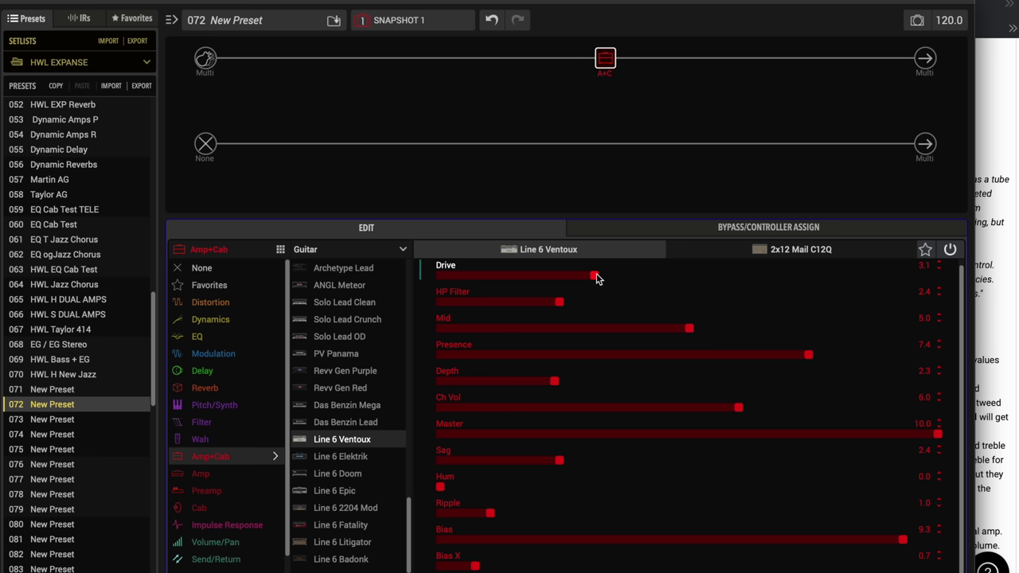
pyautogui.moveTo(561, 301); pyautogui.dragTo(380, 310)
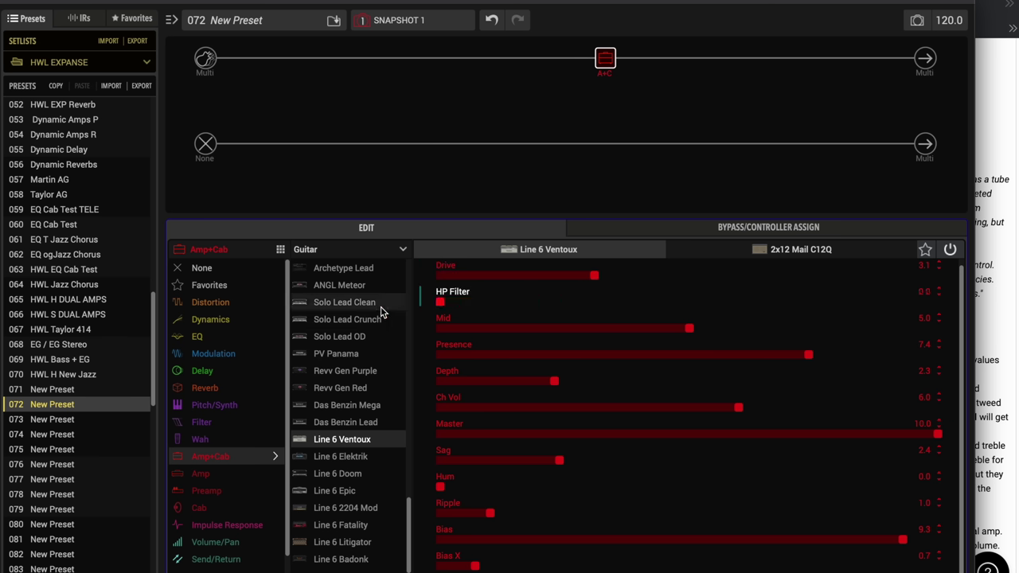
pyautogui.hotkey('ctrl', 'z')
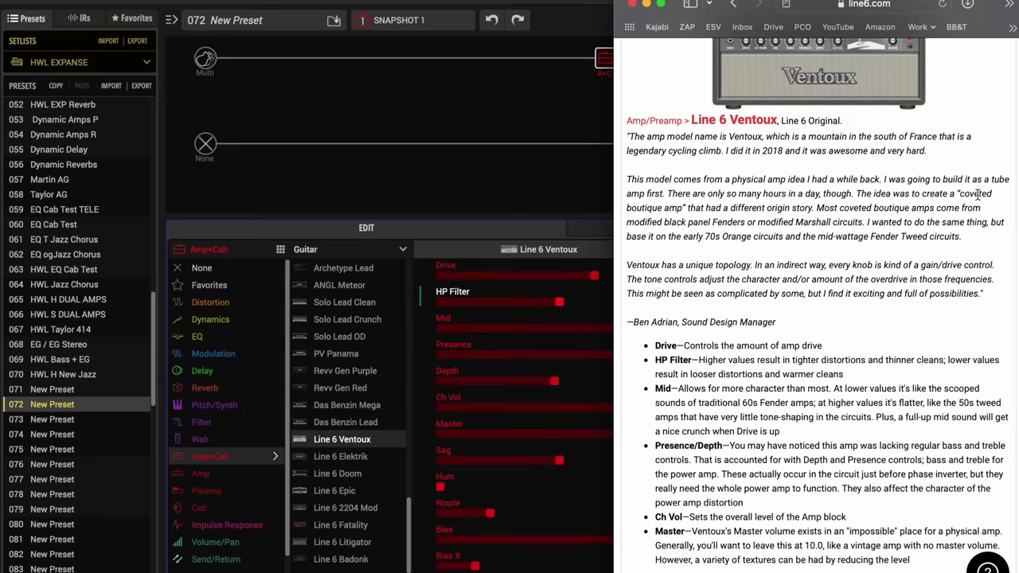
# - Read the Ampeg Opto Comp entry under New Helix Effects in 3.15 on line6.com and return to HX Edit
pyautogui.scroll(-10, 845, 414)
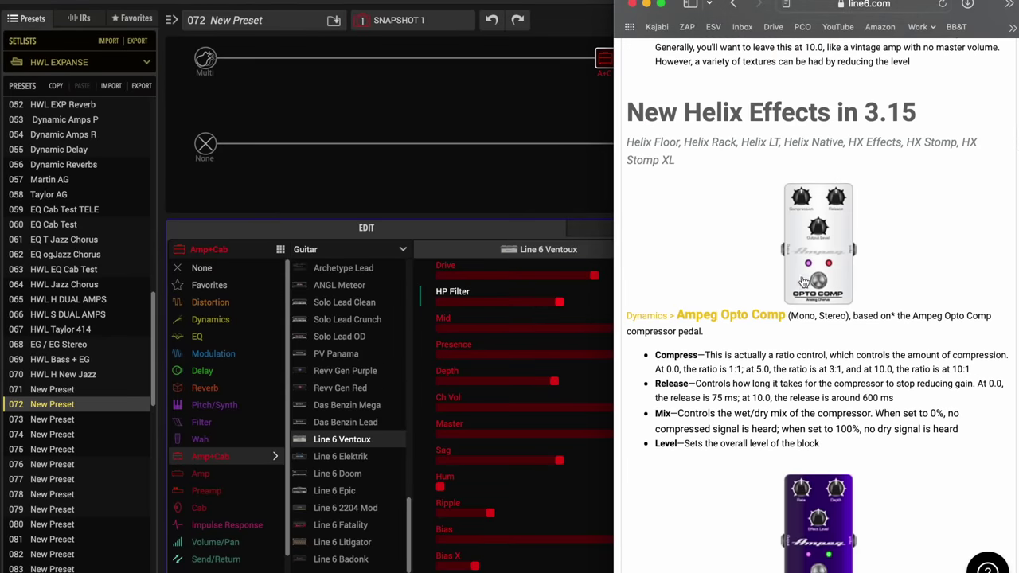
pyautogui.click(482, 185)
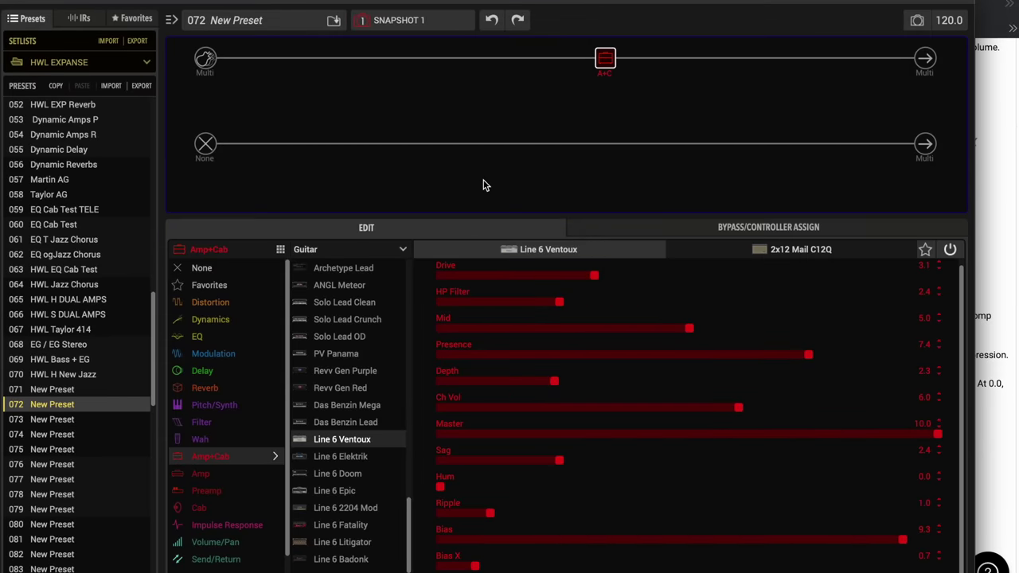
# - Add a mono Ampeg Opto Comp dynamics block at the start of the signal path, ahead of the amp
pyautogui.click(284, 59)
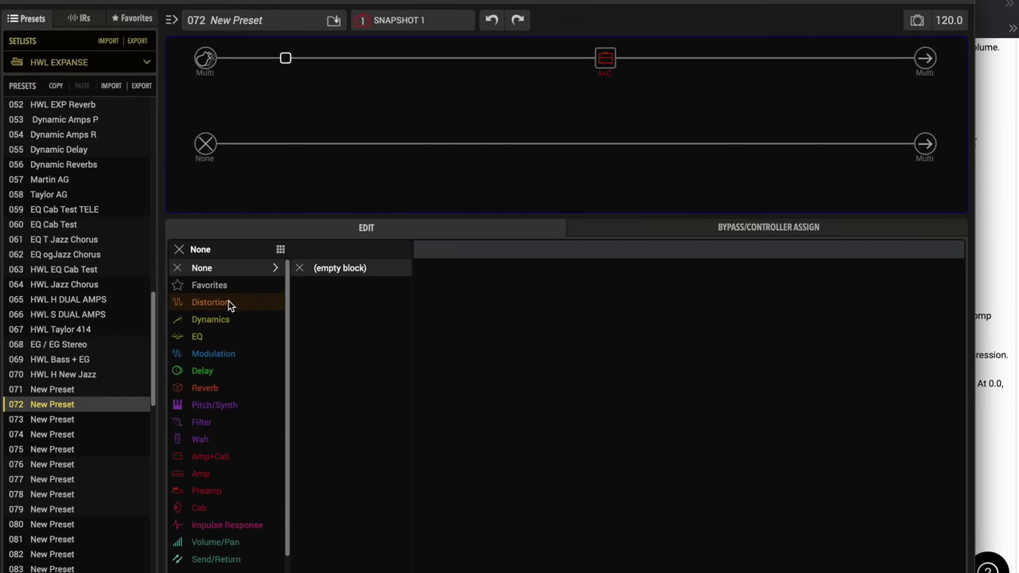
pyautogui.click(225, 322)
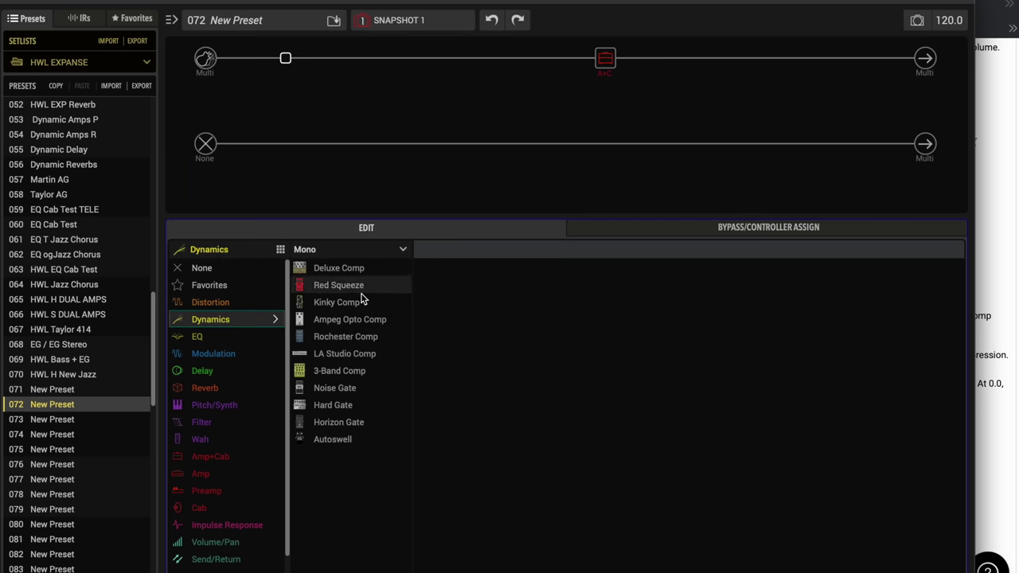
pyautogui.click(358, 322)
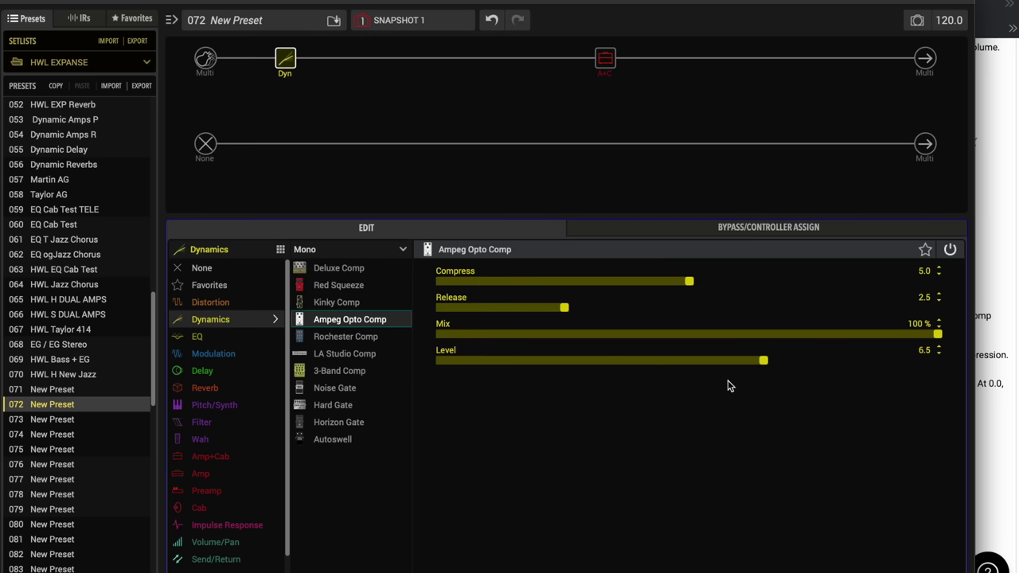
# - Set the Opto Comp's Compress to 6.5, checking its description on line6.com, and set Mix to 80%
pyautogui.moveTo(689, 282); pyautogui.dragTo(651, 289)
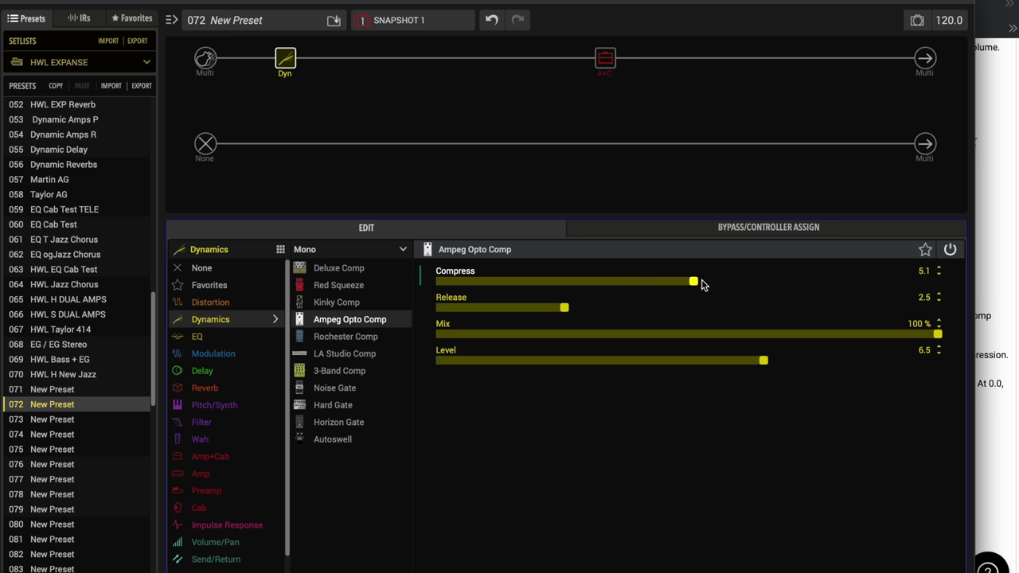
pyautogui.click(994, 246)
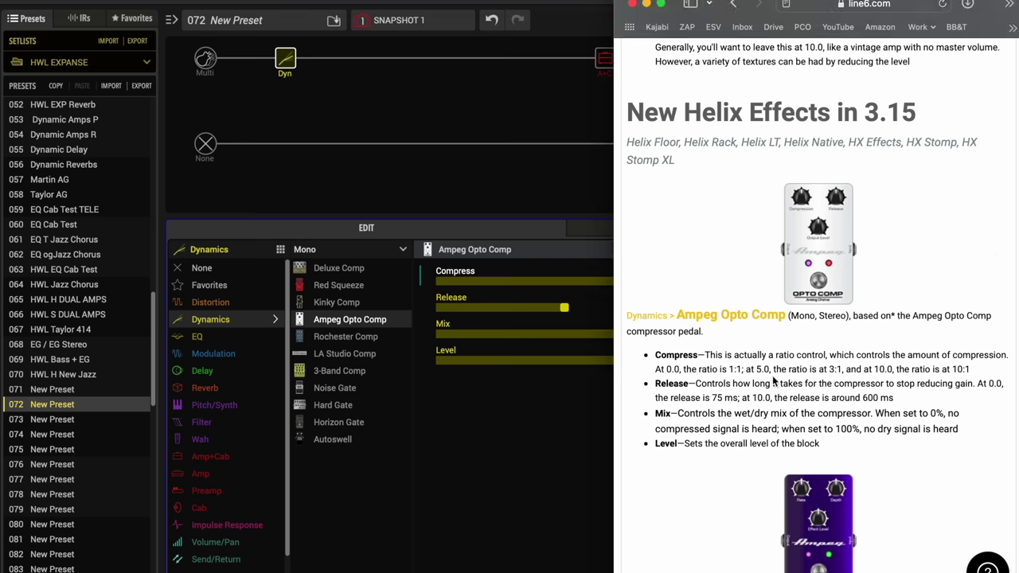
pyautogui.click(568, 440)
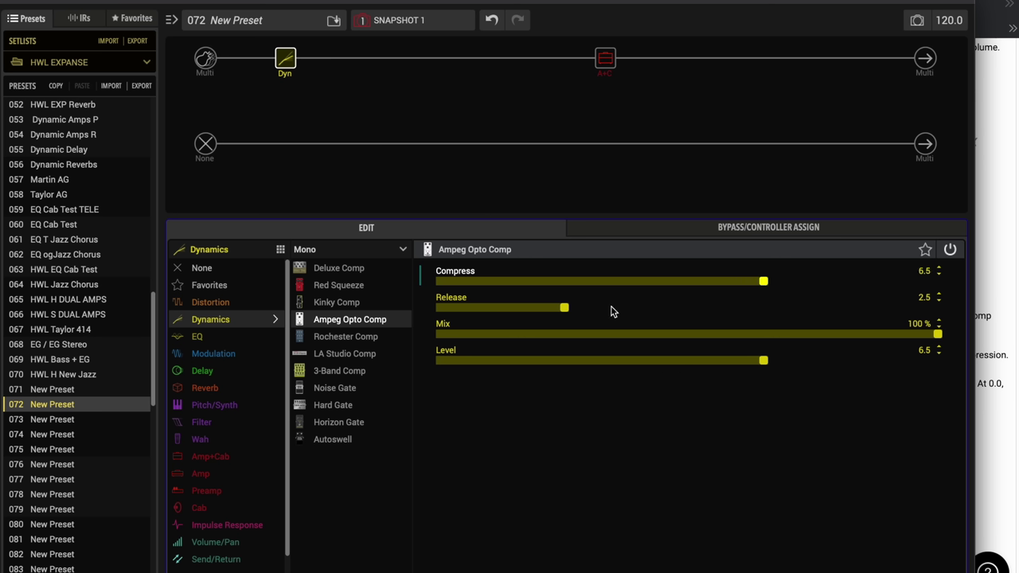
pyautogui.click(841, 337)
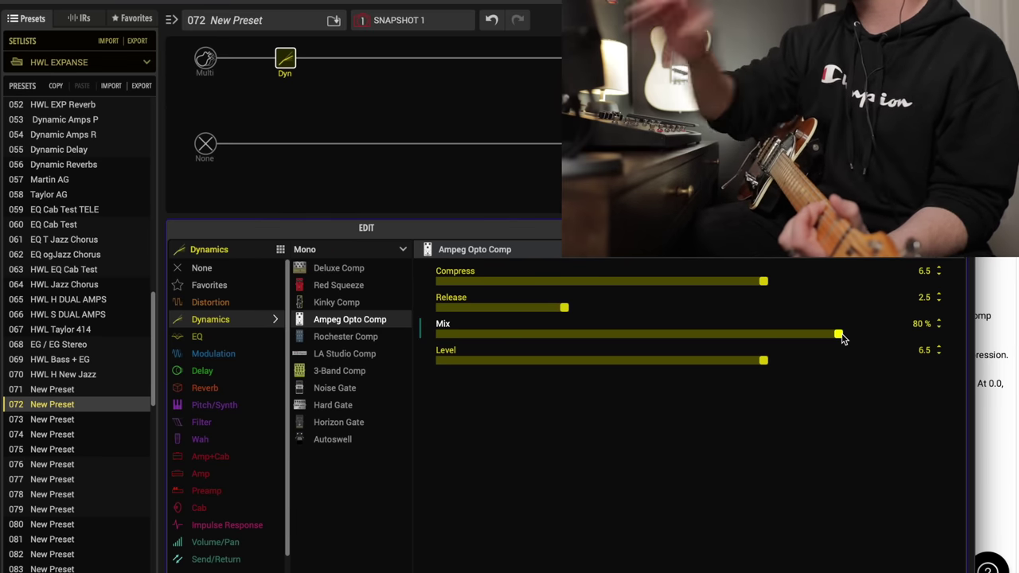
# - Bypass and re-enable the Opto Comp to compare levels, and set its Level to 6.1
pyautogui.click(280, 43)
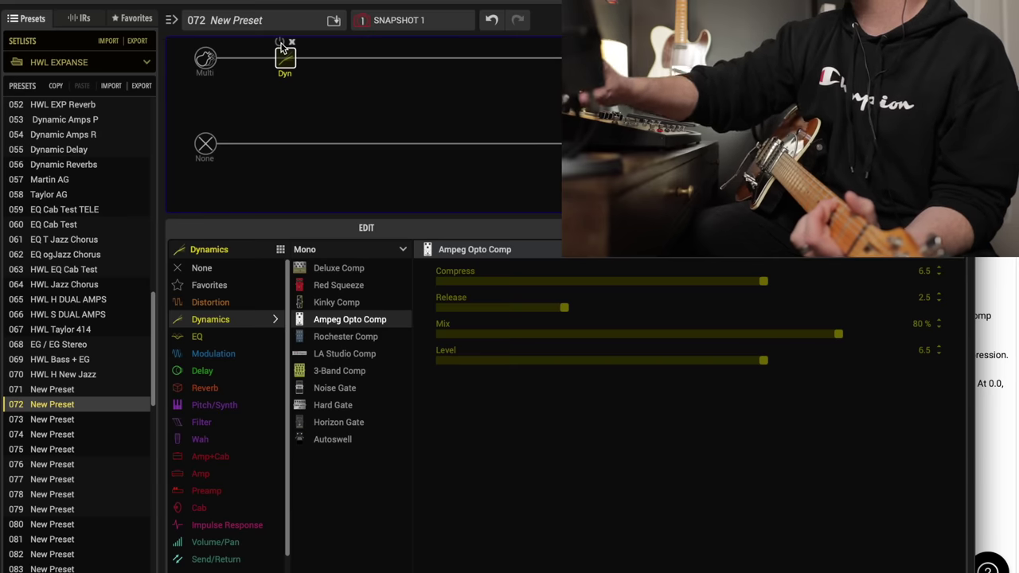
pyautogui.click(280, 44)
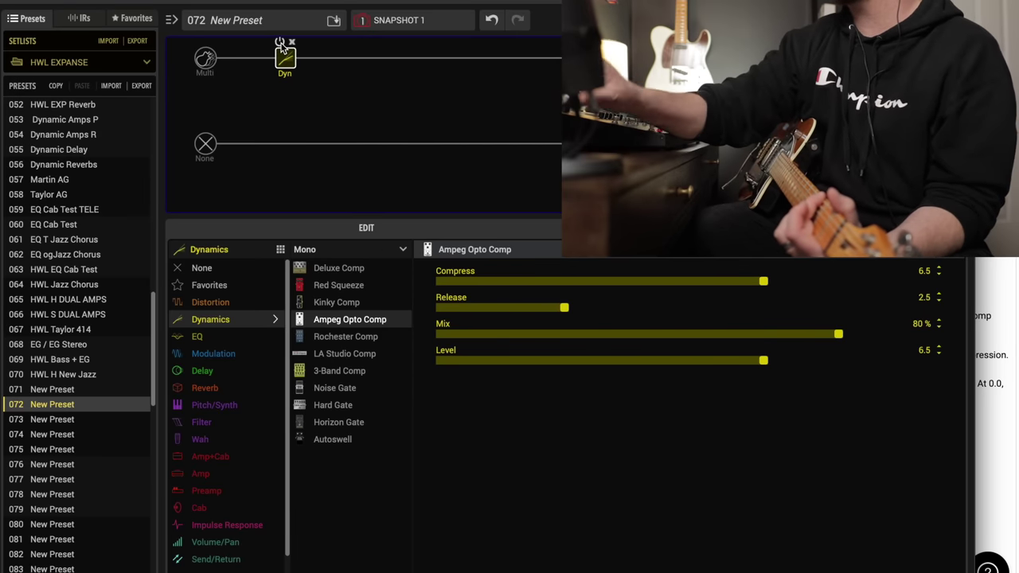
pyautogui.click(744, 360)
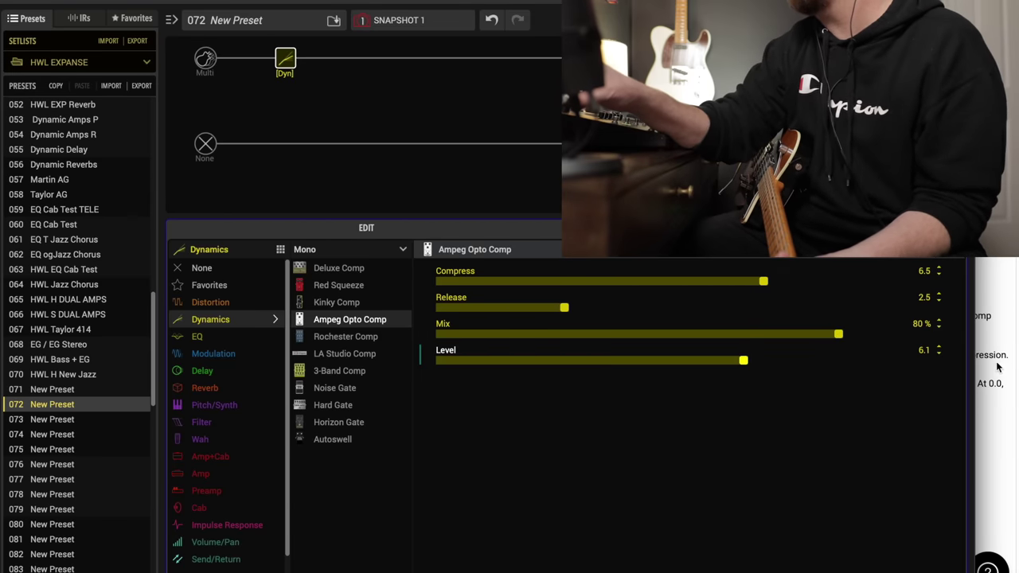
# - Read the Ampeg Liquifier entry on line6.com and return to HX Edit
pyautogui.click(991, 414)
pyautogui.scroll(-3, 853, 487)
pyautogui.scroll(-1, 853, 487)
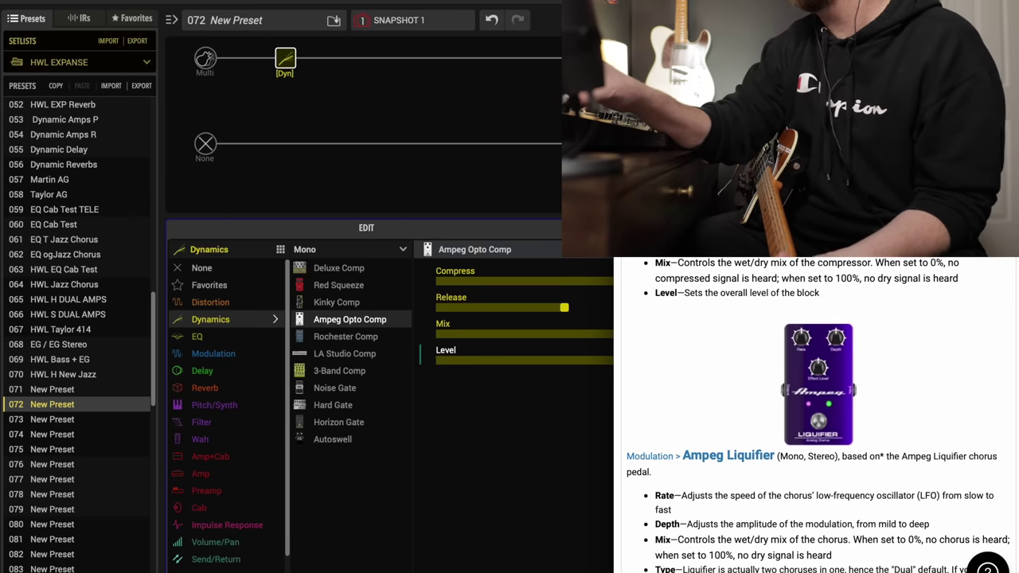
pyautogui.scroll(-4, 845, 485)
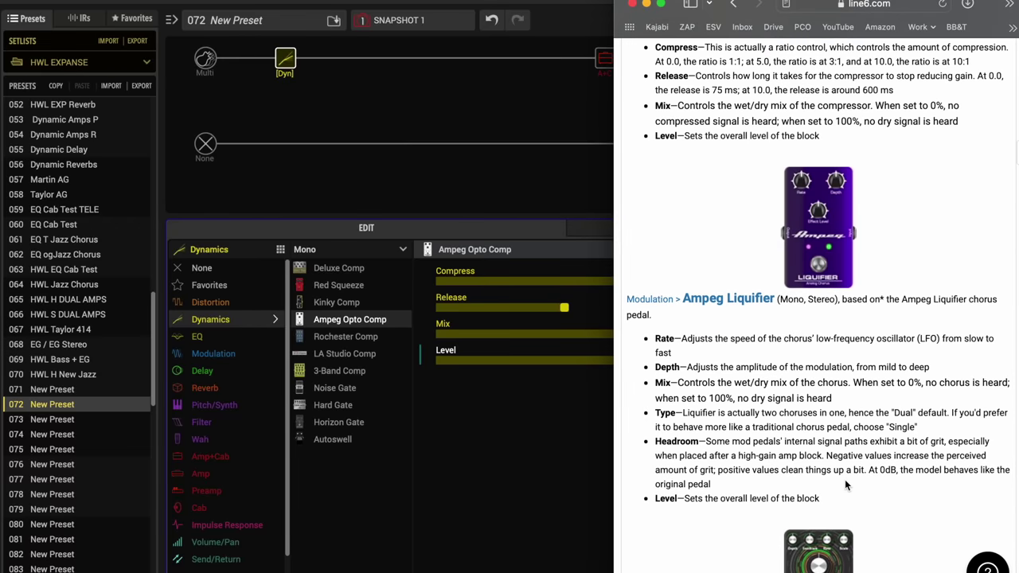
pyautogui.click(480, 144)
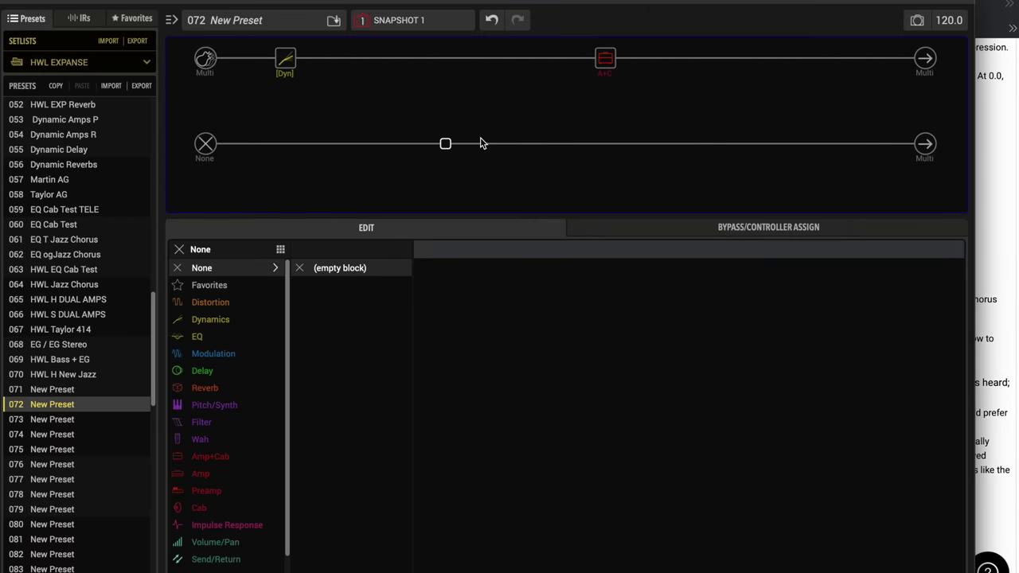
# - Add a stereo Ampeg Liquifier modulation block after the amp and switch its Rate to note sync
pyautogui.click(240, 364)
pyautogui.click(378, 251)
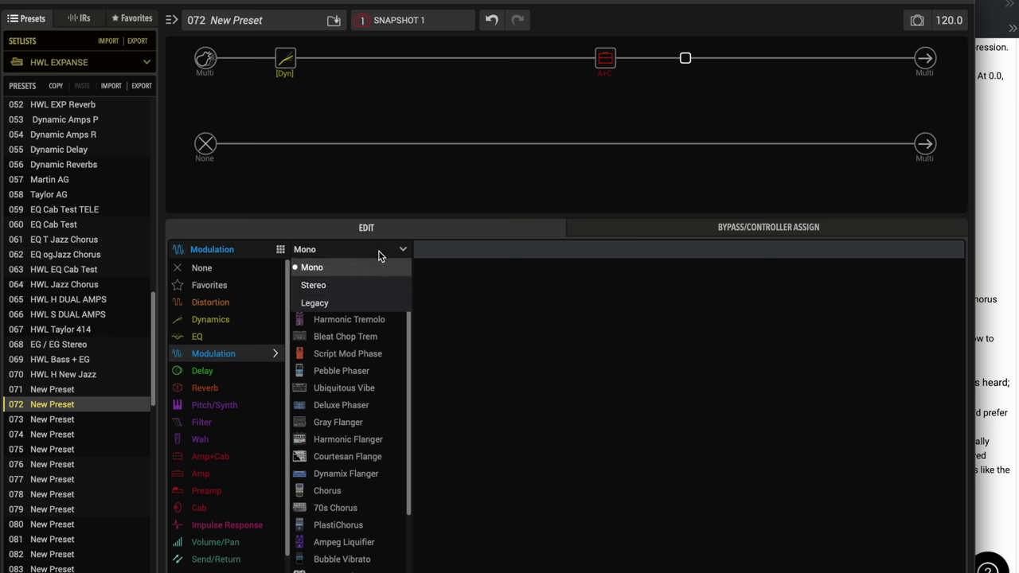
pyautogui.click(362, 283)
pyautogui.scroll(-3, 350, 405)
pyautogui.click(350, 408)
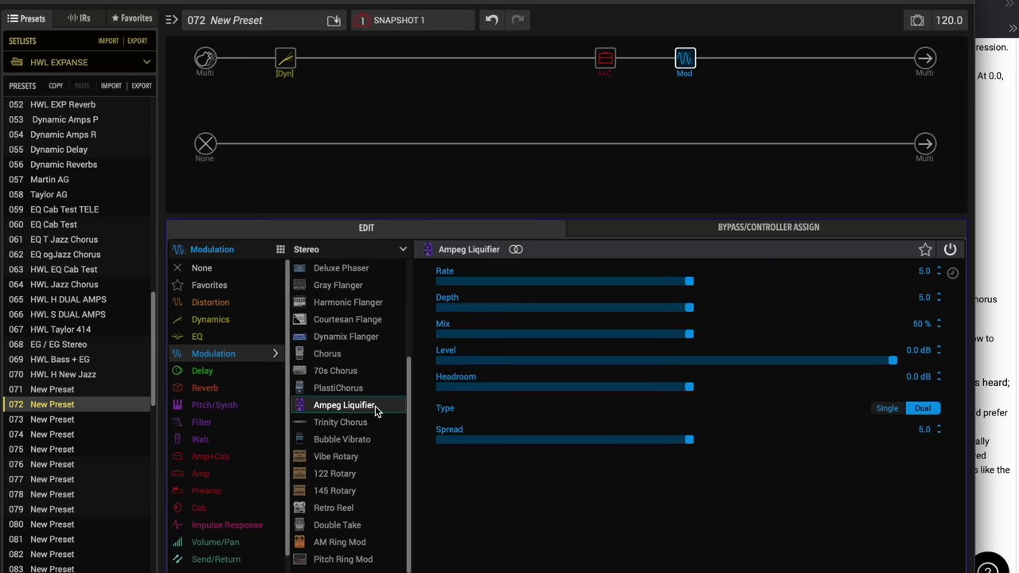
pyautogui.click(953, 274)
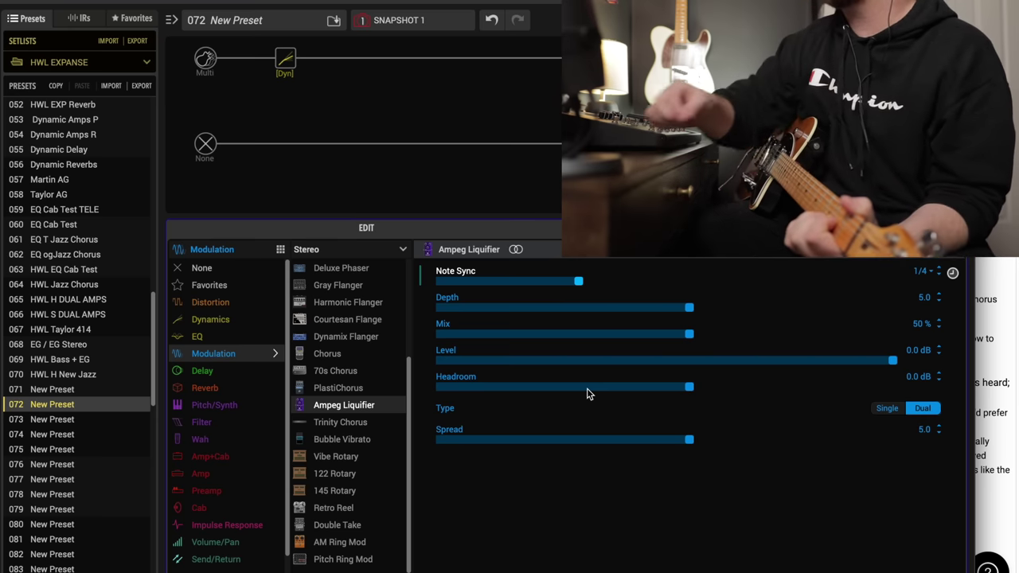
# - Check the Liquifier's parameter descriptions on line6.com, and try its Type on Single before returning it to Dual
pyautogui.hotkey('alt', 'Tab')
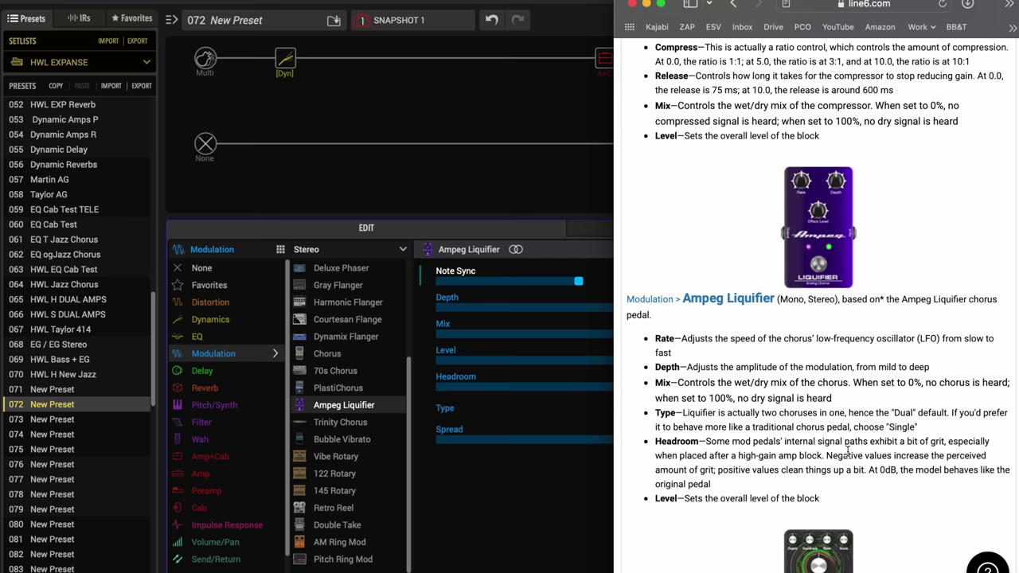
pyautogui.click(559, 502)
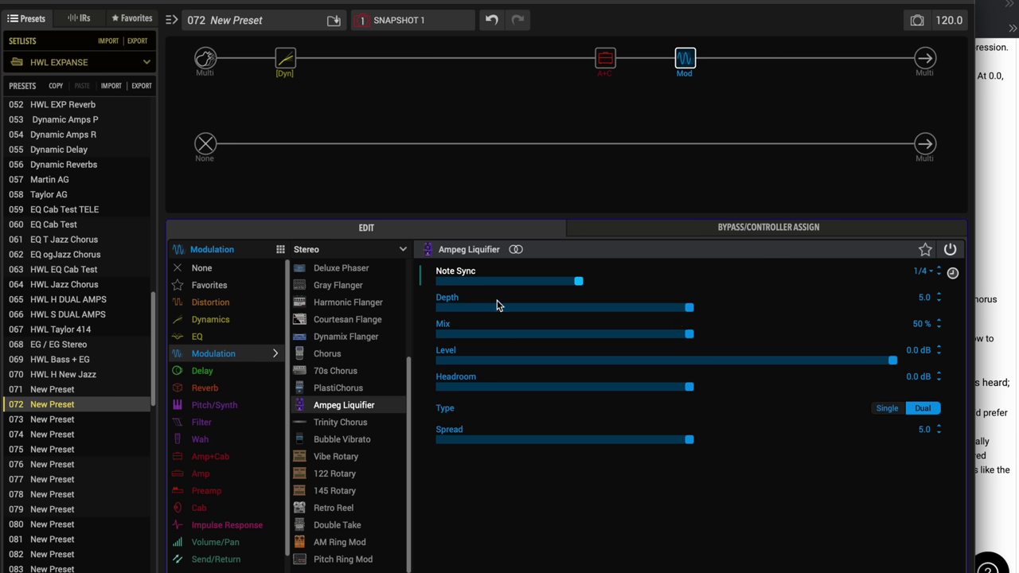
pyautogui.click(885, 415)
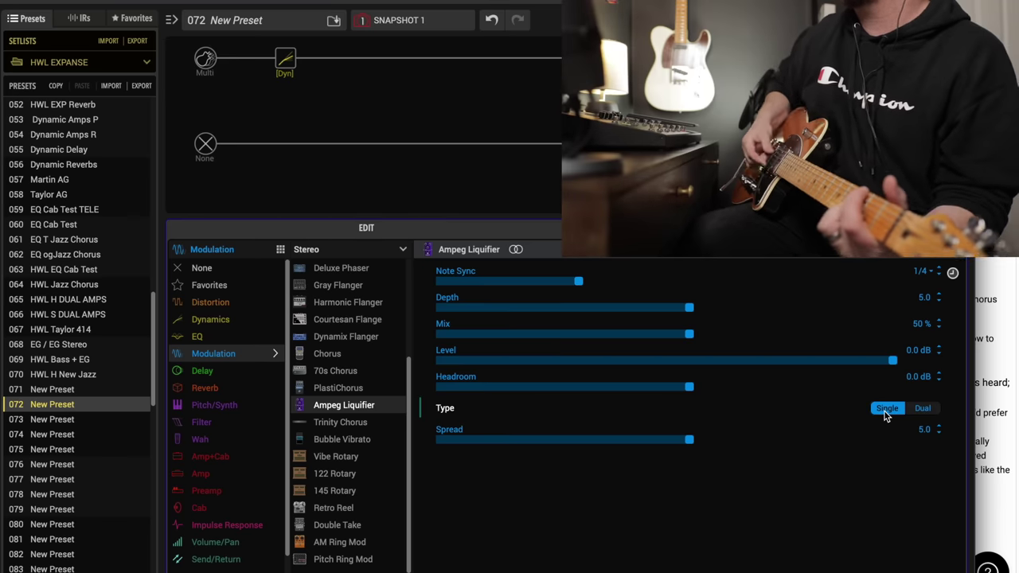
pyautogui.click(927, 409)
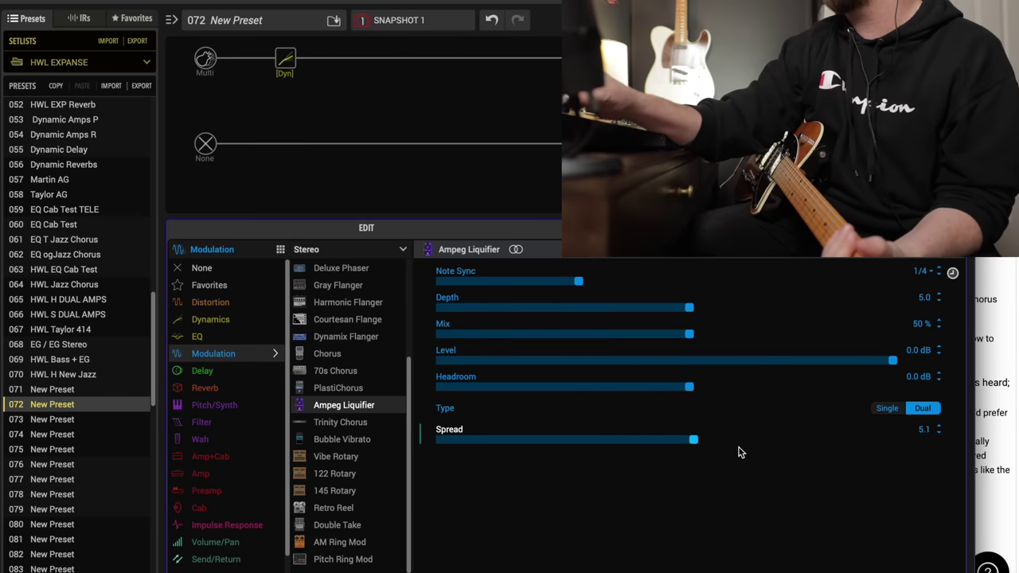
# - Set the Liquifier's Spread to 10.0 and Type to Single, and try a higher Mix before restoring 50%
pyautogui.moveTo(739, 450); pyautogui.dragTo(915, 469)
pyautogui.click(891, 411)
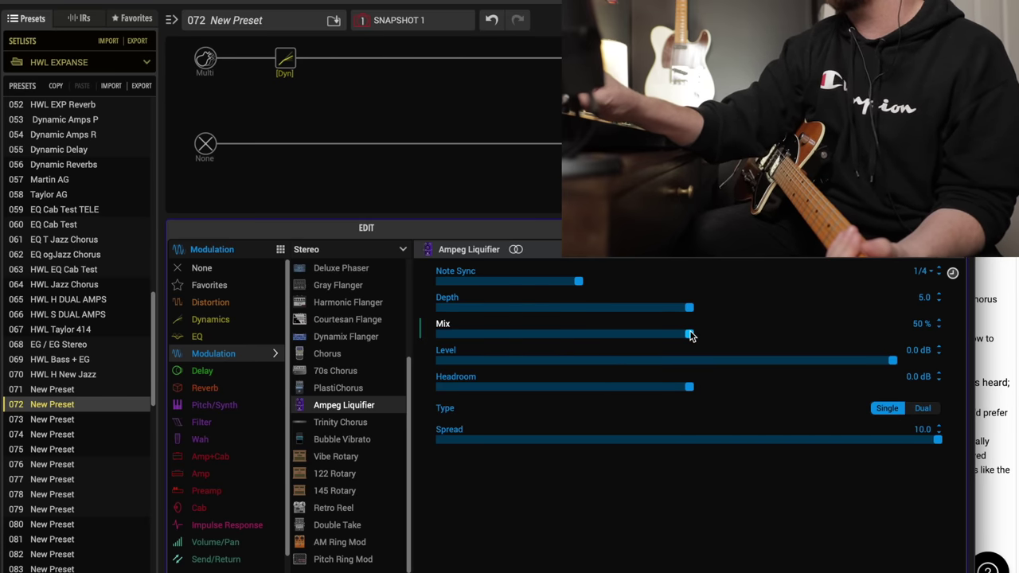
pyautogui.moveTo(689, 338); pyautogui.dragTo(937, 349)
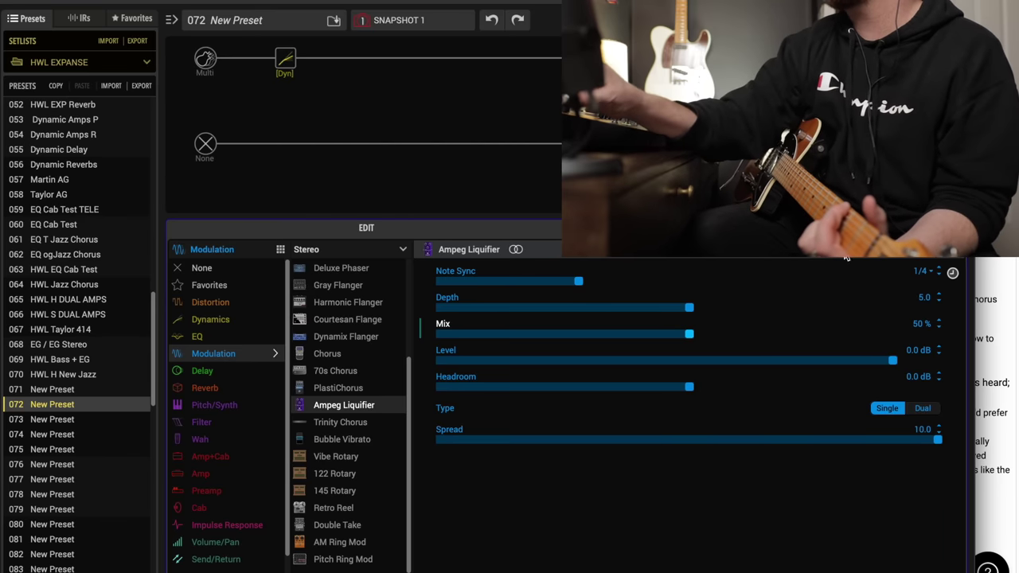
# - Set the Liquifier's Depth to 2.4 and Mix to 35%, and switch its Type to Dual
pyautogui.click(559, 307)
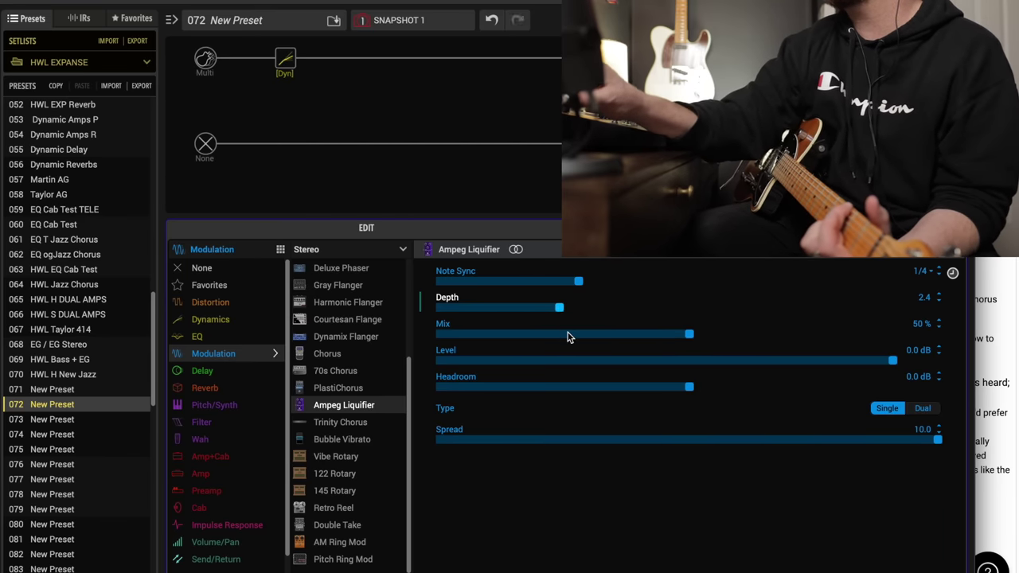
pyautogui.click(614, 333)
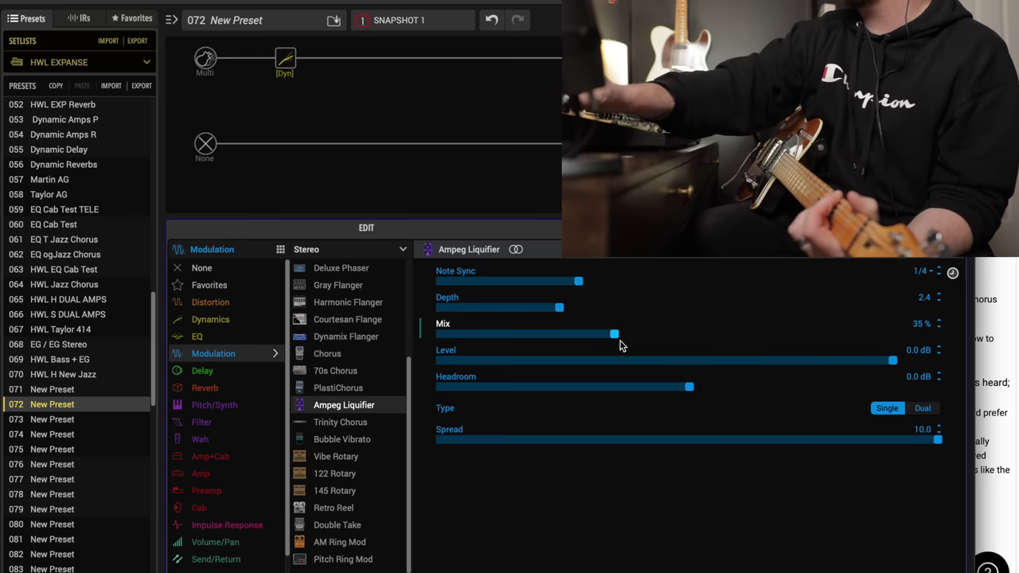
pyautogui.click(920, 410)
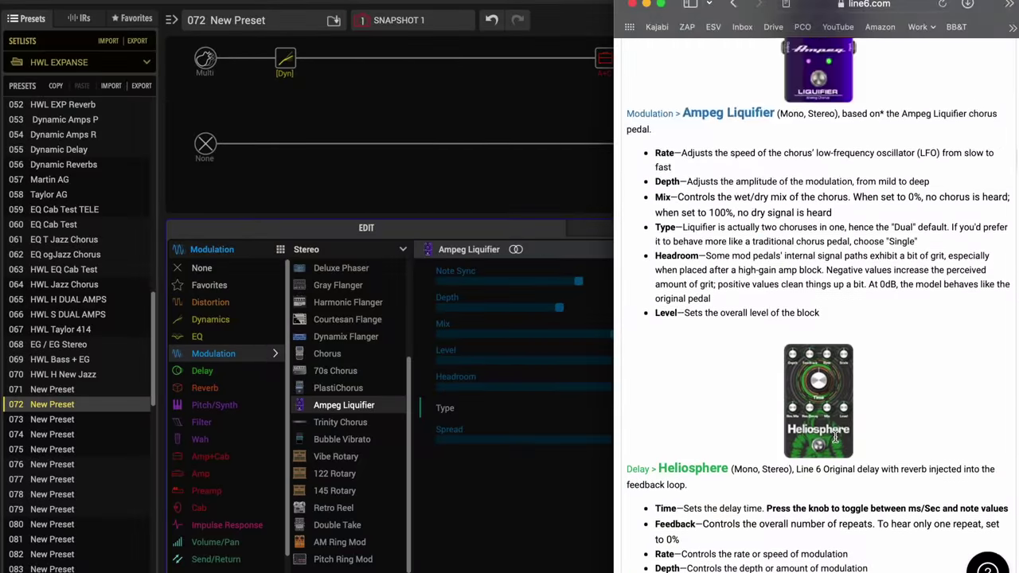
# - Read the Heliosphere delay entry on line6.com and return to HX Edit
pyautogui.press('super+Tab')
pyautogui.scroll(-5, 835, 441)
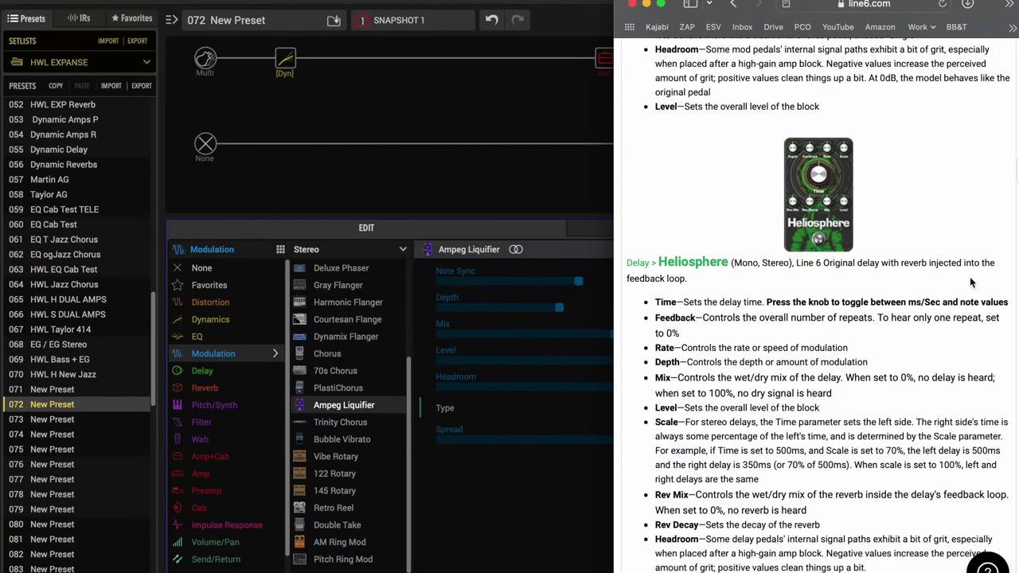
pyautogui.click(456, 140)
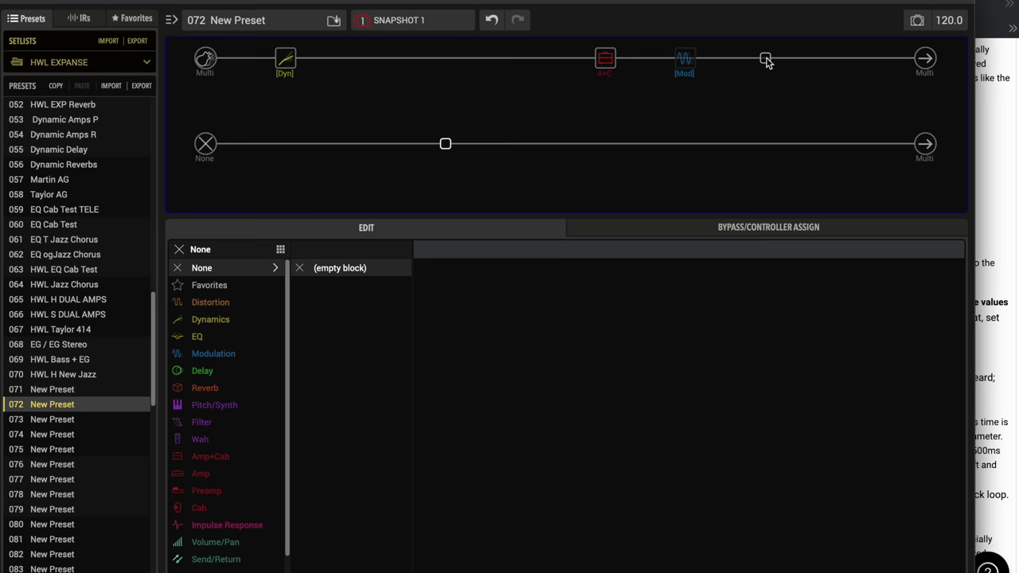
# - Add a stereo Heliosphere delay block after the modulation block and switch its Time to note sync
pyautogui.click(232, 375)
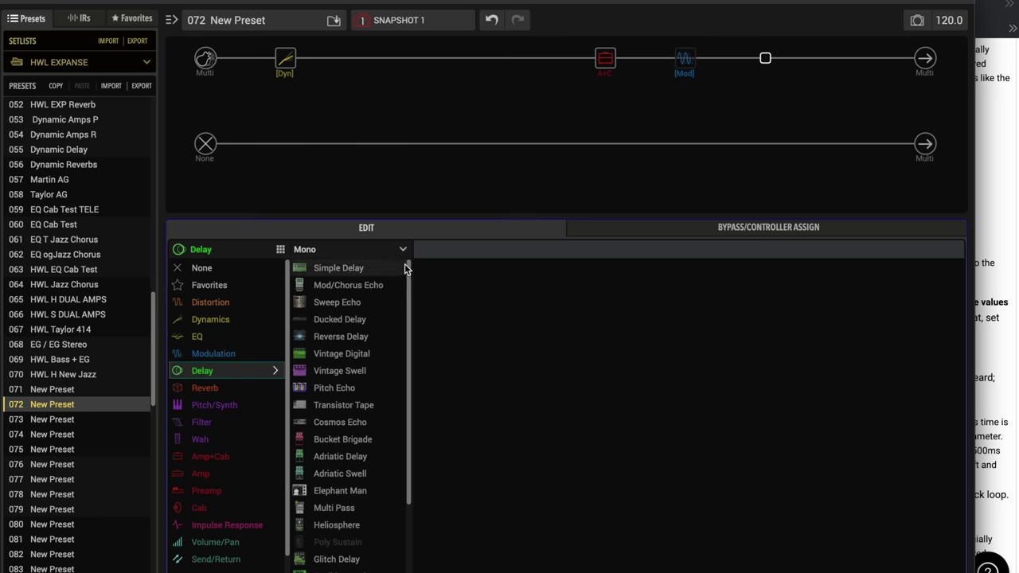
pyautogui.click(393, 252)
pyautogui.click(374, 284)
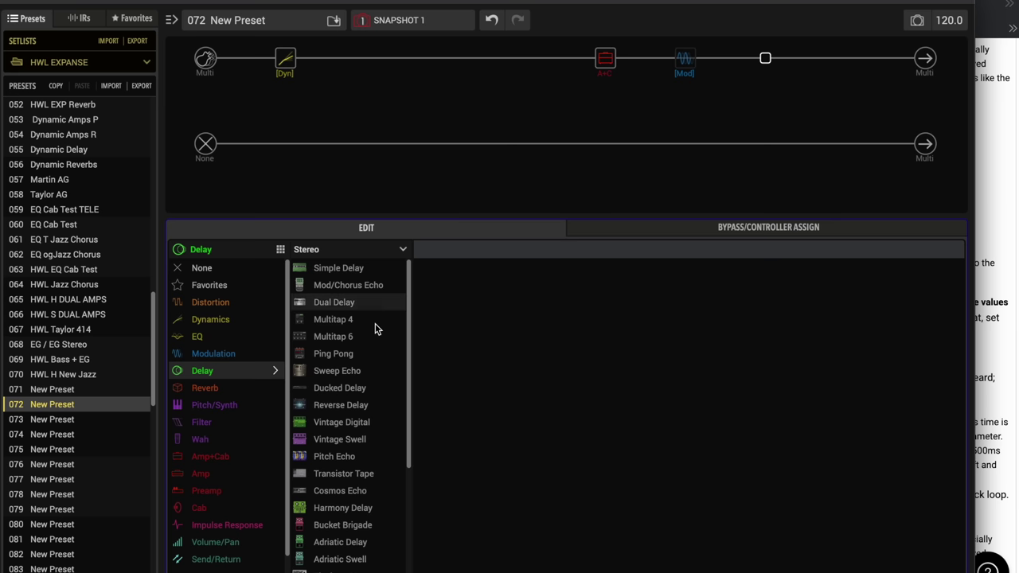
pyautogui.scroll(-5, 410, 469)
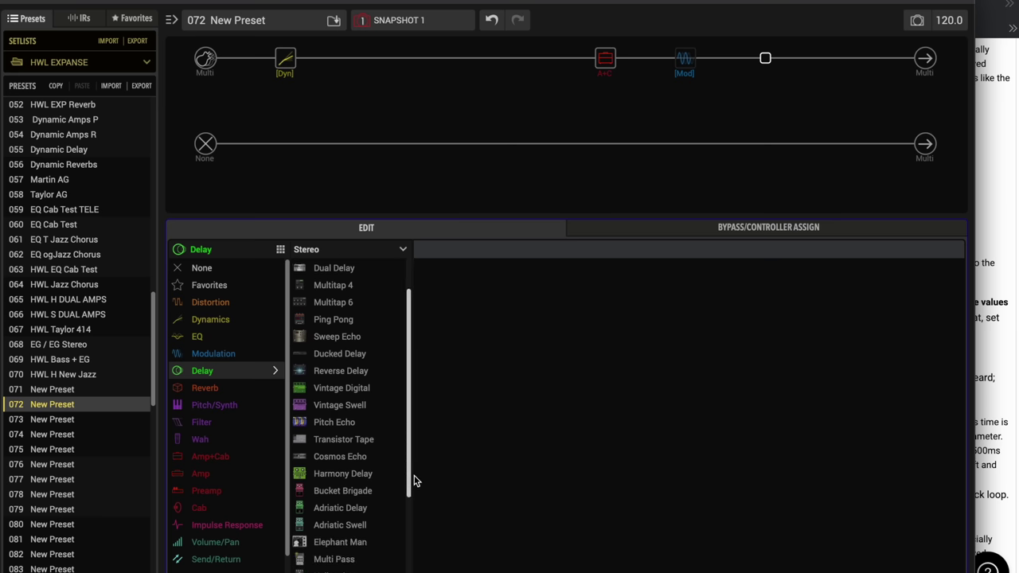
pyautogui.click(343, 456)
pyautogui.click(953, 272)
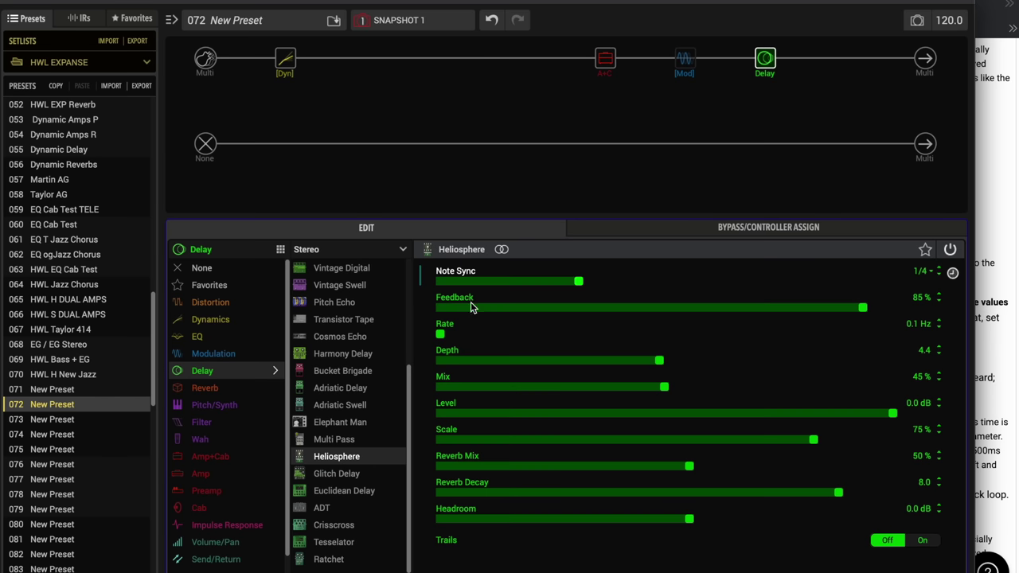